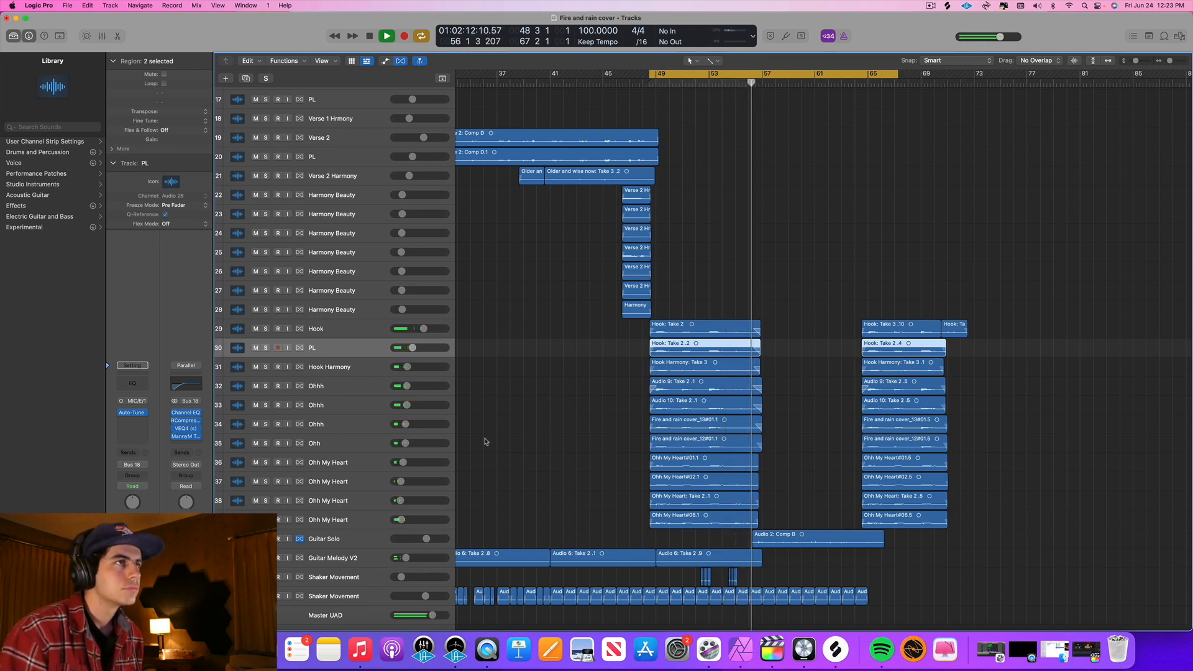
# - Stop playback, solo the lead Hook vocal on track 29, and play it from the start of the cycle
pyautogui.press('space')
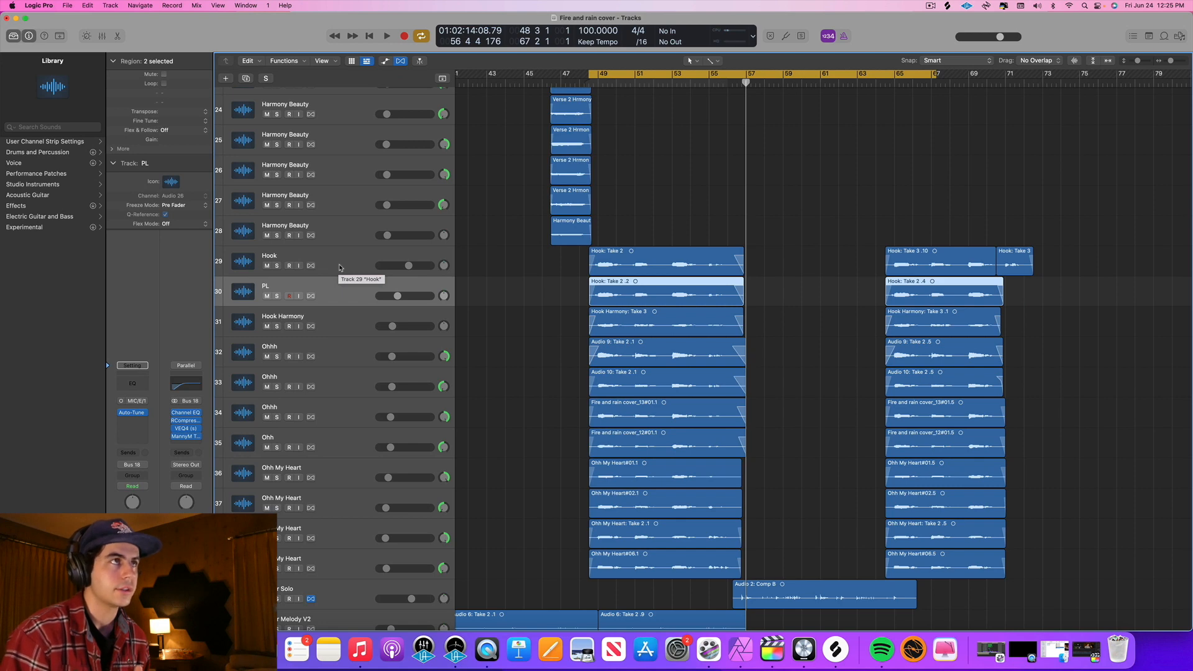
pyautogui.click(340, 267)
pyautogui.press('s')
pyautogui.press('space')
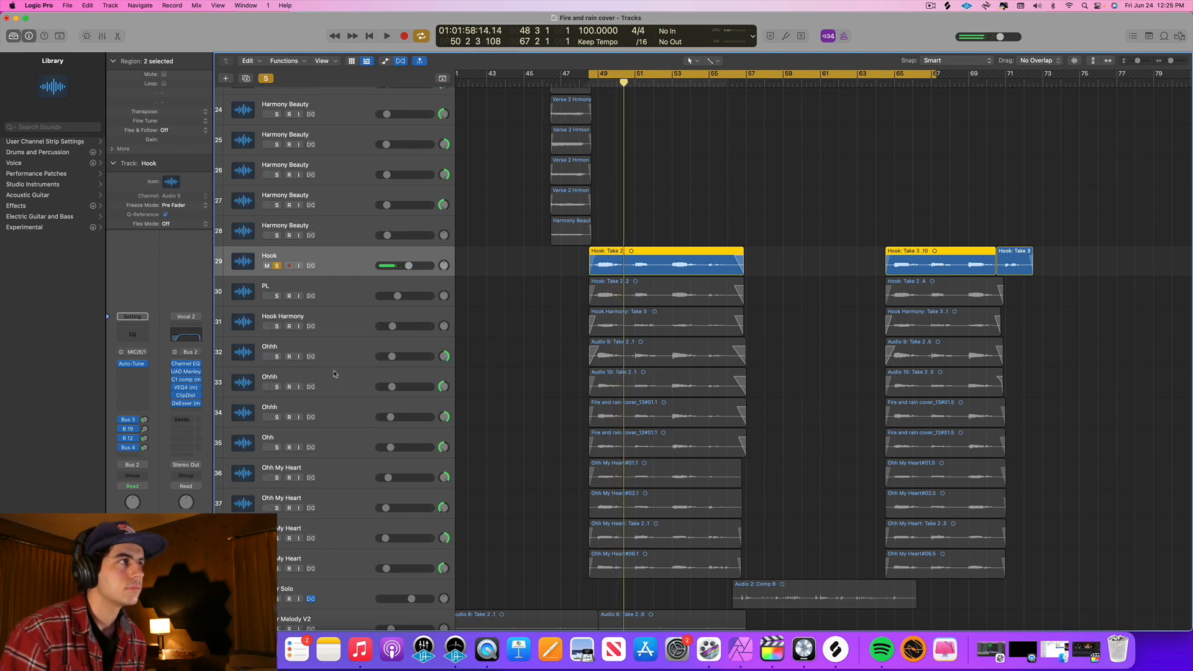
# - Solo the two Ohhh tracks 32 and 33 together with the Hook vocal and audition them
pyautogui.click(322, 392)
pyautogui.keyDown('shift'); pyautogui.click(347, 358); pyautogui.keyUp('shift')
pyautogui.press('s')
pyautogui.press('space')
pyautogui.press('space')
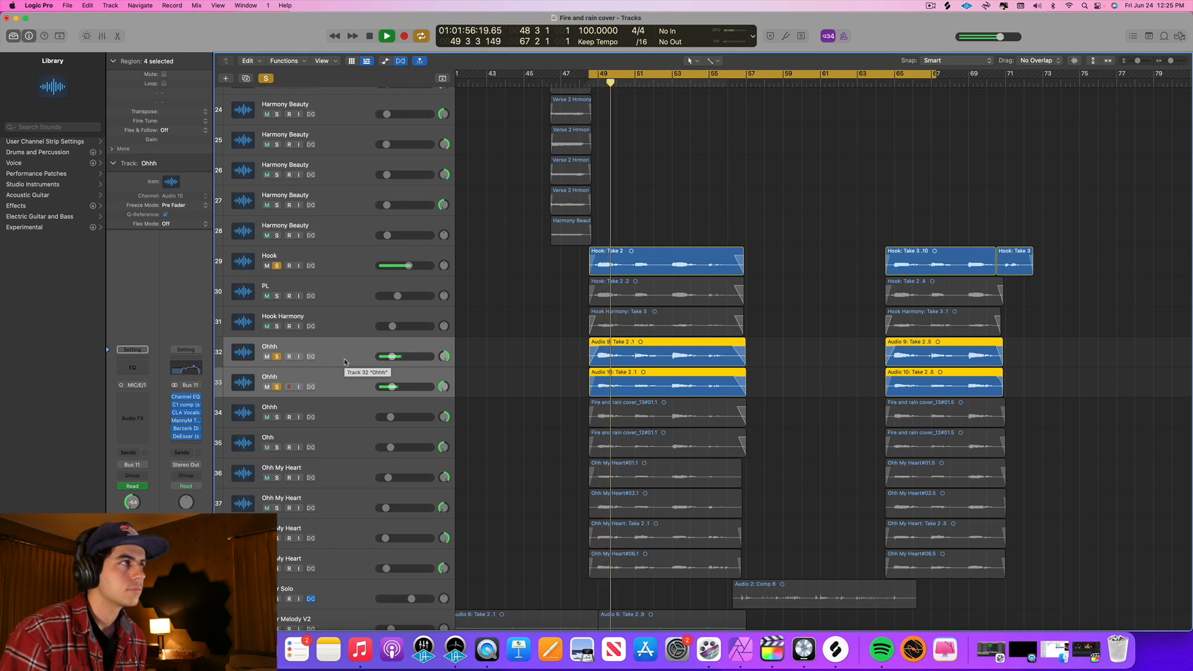
pyautogui.press('space')
# - Add the Hook Harmony track to the soloed vocals and adjust its volume while auditioning the blend
pyautogui.click(276, 326)
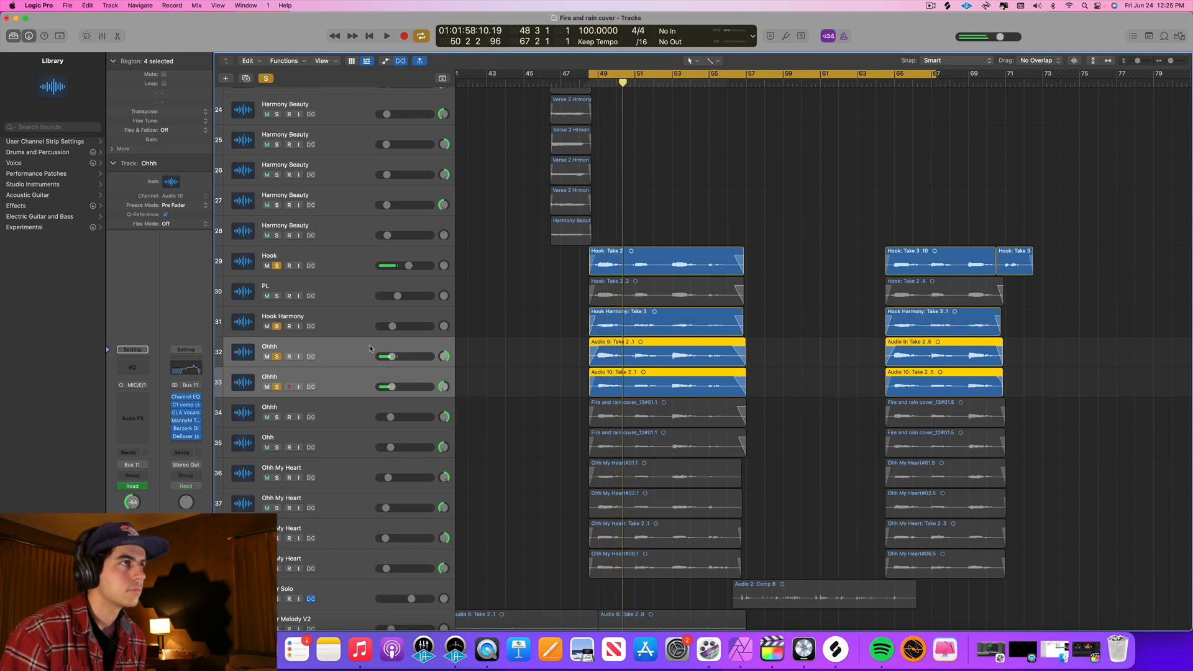
pyautogui.press('space')
pyautogui.scroll(-2, 372, 354)
pyautogui.scroll(-1, 371, 354)
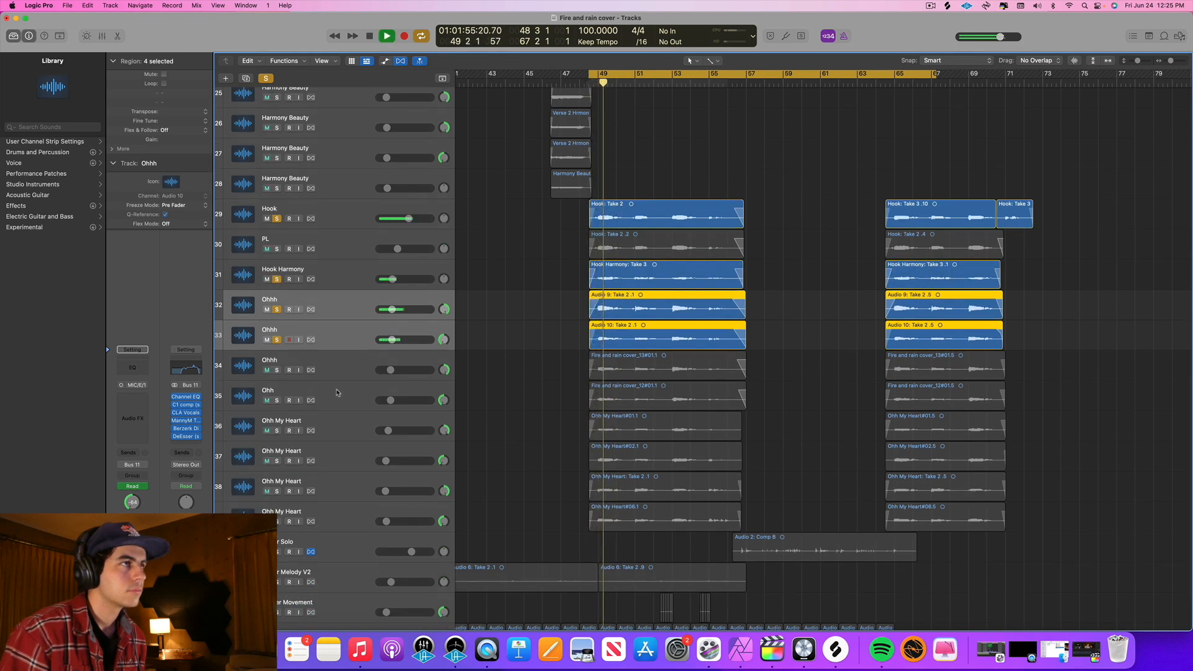
pyautogui.moveTo(395, 279); pyautogui.dragTo(397, 279)
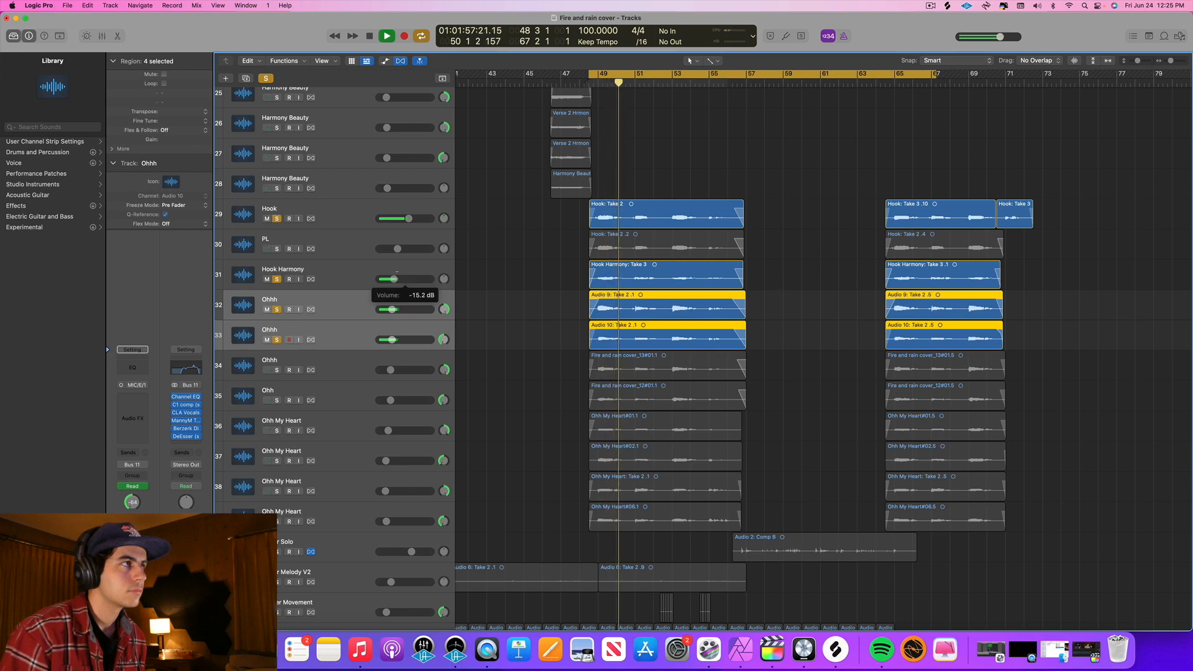
pyautogui.press('space')
# - Add background tracks 34 and 35 to the soloed vocals and audition the stack
pyautogui.click(338, 366)
pyautogui.keyDown('shift'); pyautogui.click(329, 401); pyautogui.keyUp('shift')
pyautogui.press('s')
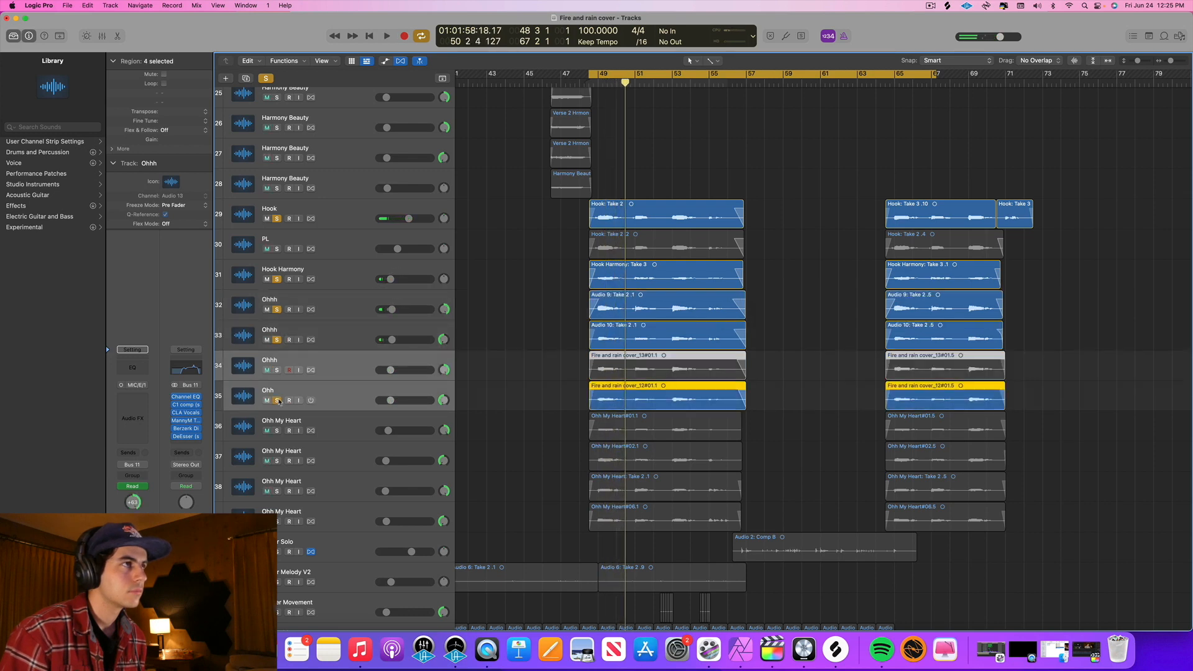
pyautogui.press('space')
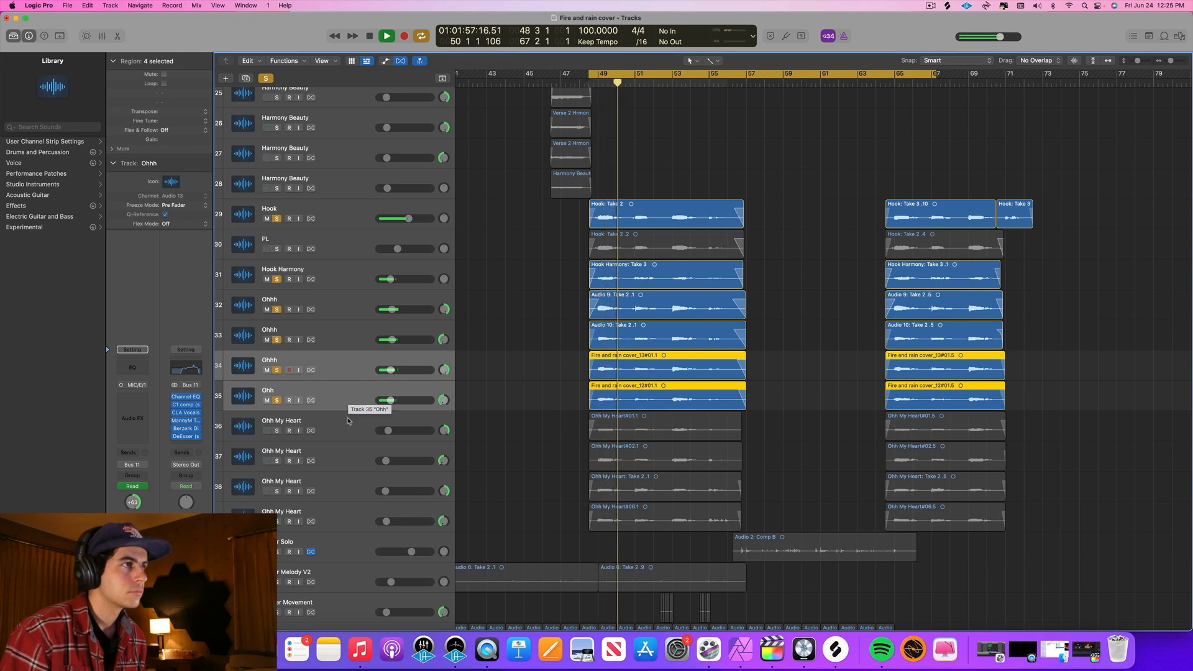
pyautogui.press('space')
# - Add Ohh My Heart tracks 36 and 37 to the soloed vocals, play the stack, and select only track 37
pyautogui.click(282, 462)
pyautogui.keyDown('shift'); pyautogui.click(278, 431); pyautogui.keyUp('shift')
pyautogui.press('s')
pyautogui.press('space')
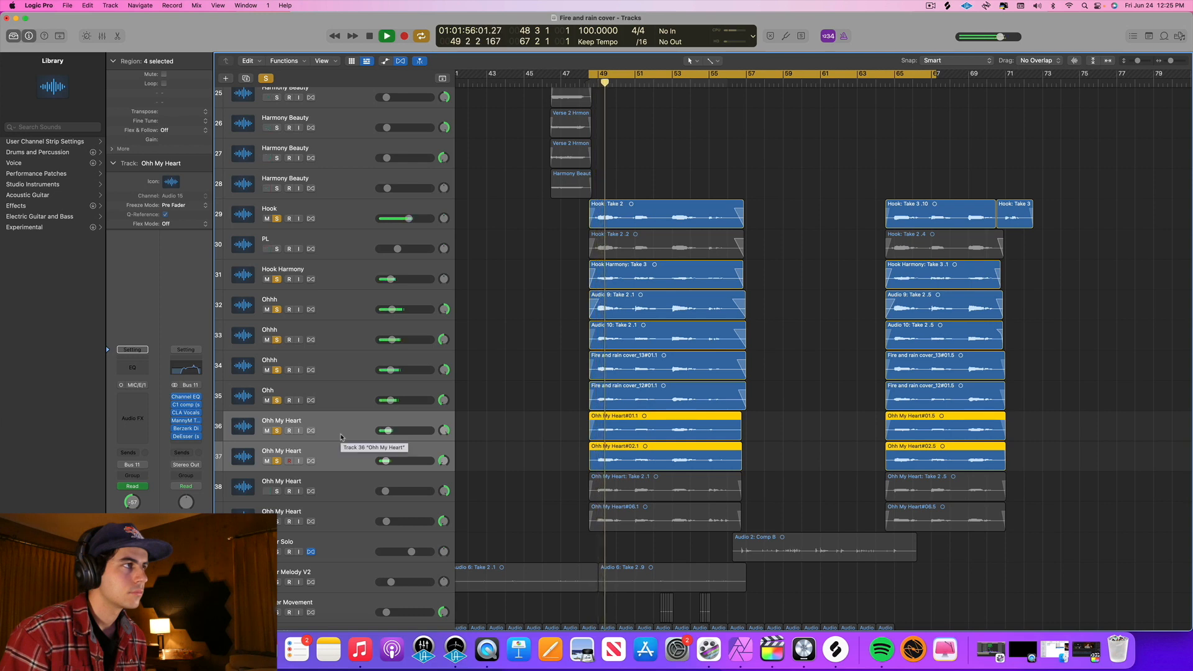
pyautogui.keyDown('shift'); pyautogui.click(342, 439); pyautogui.keyUp('shift')
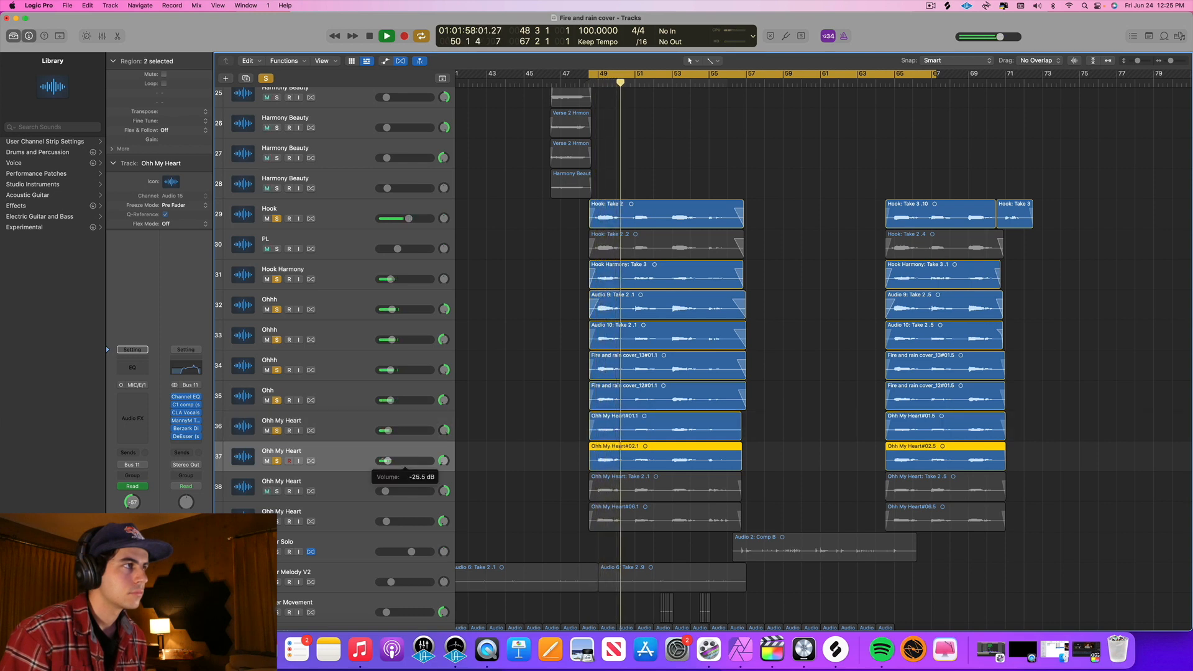
# - Solo the last two Ohh My Heart tracks and the PL track as well, and play the full vocal stack
pyautogui.click(336, 488)
pyautogui.keyDown('shift'); pyautogui.click(312, 526); pyautogui.keyUp('shift')
pyautogui.click(279, 523)
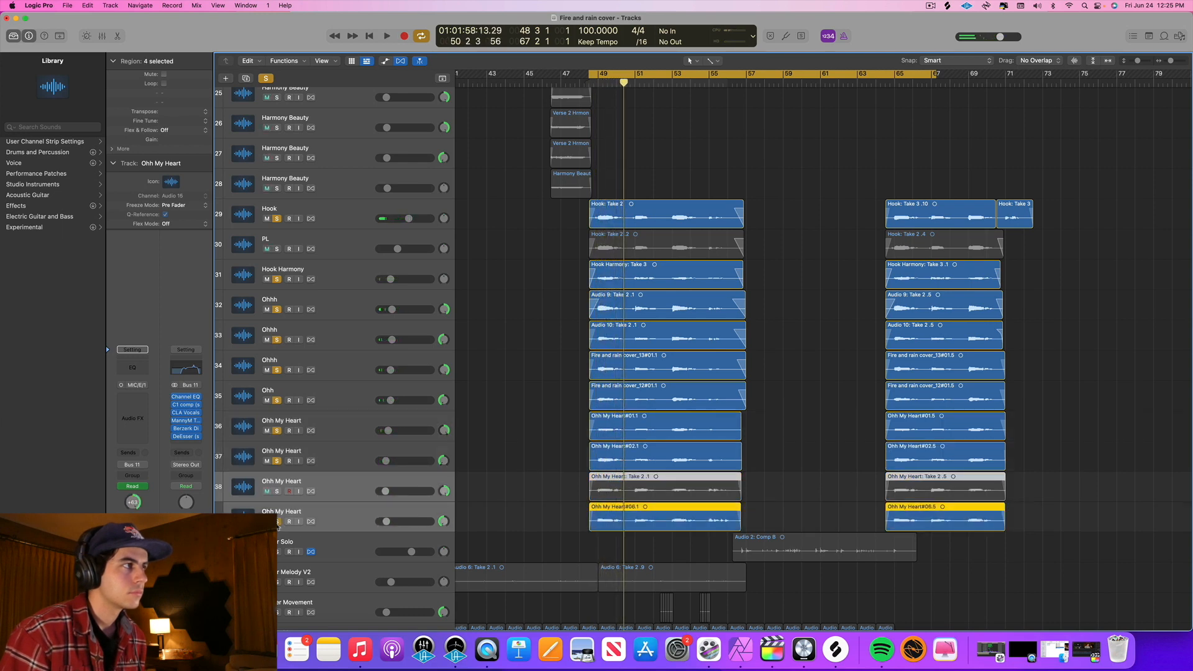
pyautogui.click(277, 492)
pyautogui.press('space')
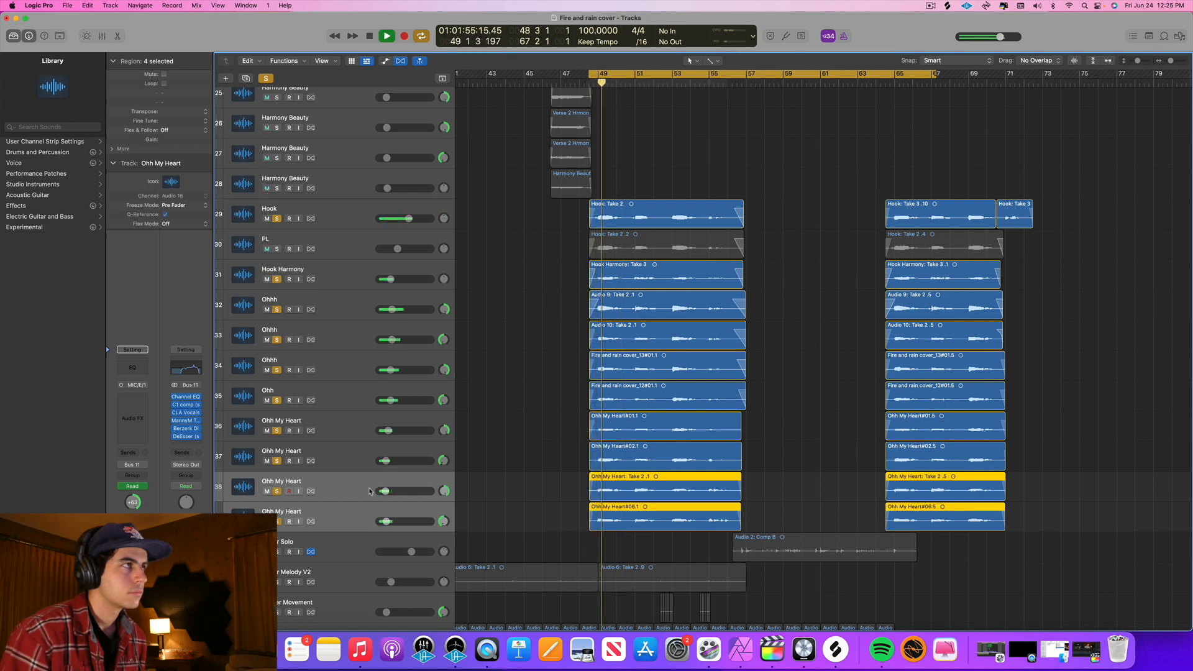
pyautogui.click(278, 249)
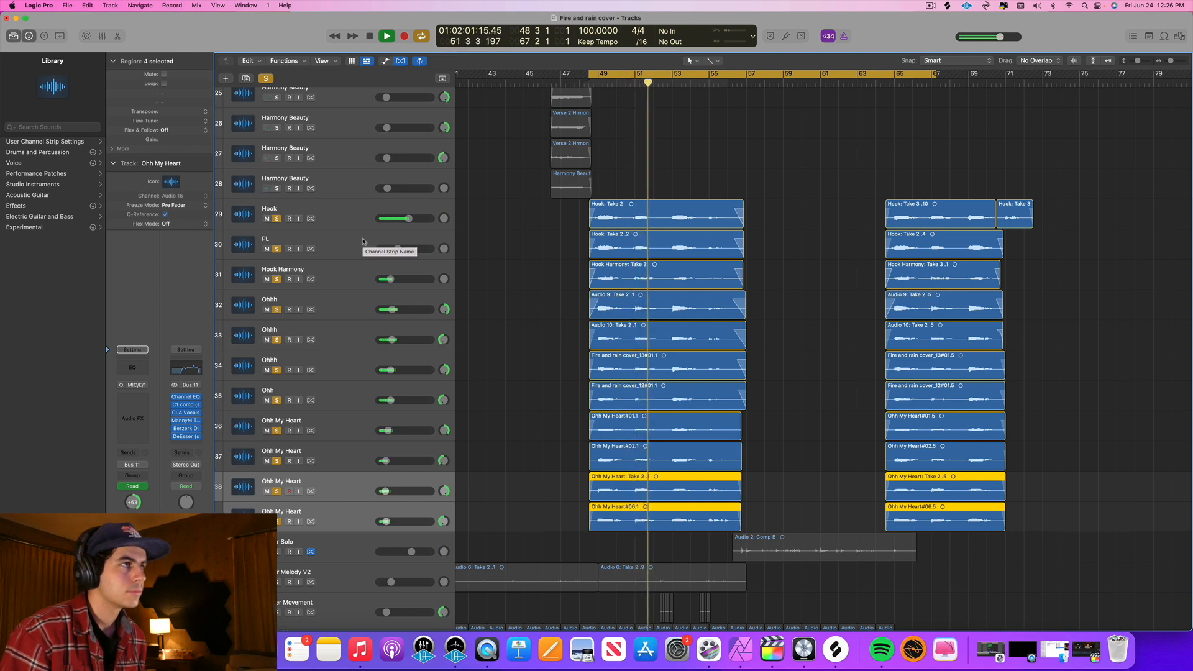
pyautogui.press('space')
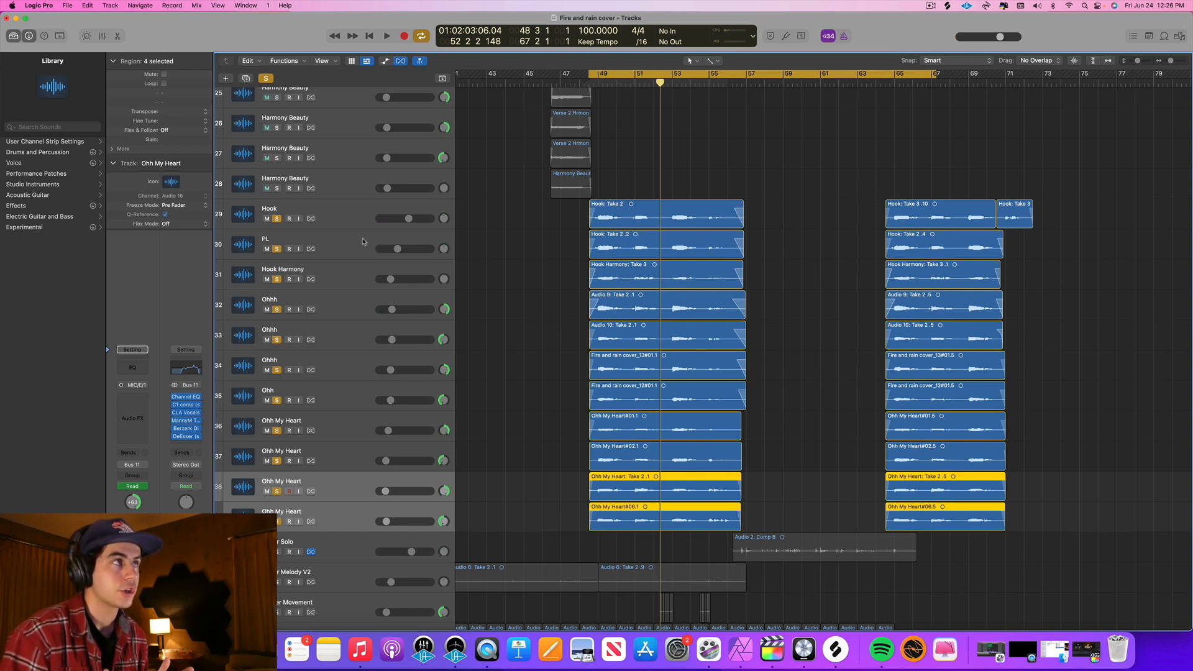
# - Clear the solos, mute the Hook Harmony and all background vocals below it, and play the song without them
pyautogui.click(341, 279)
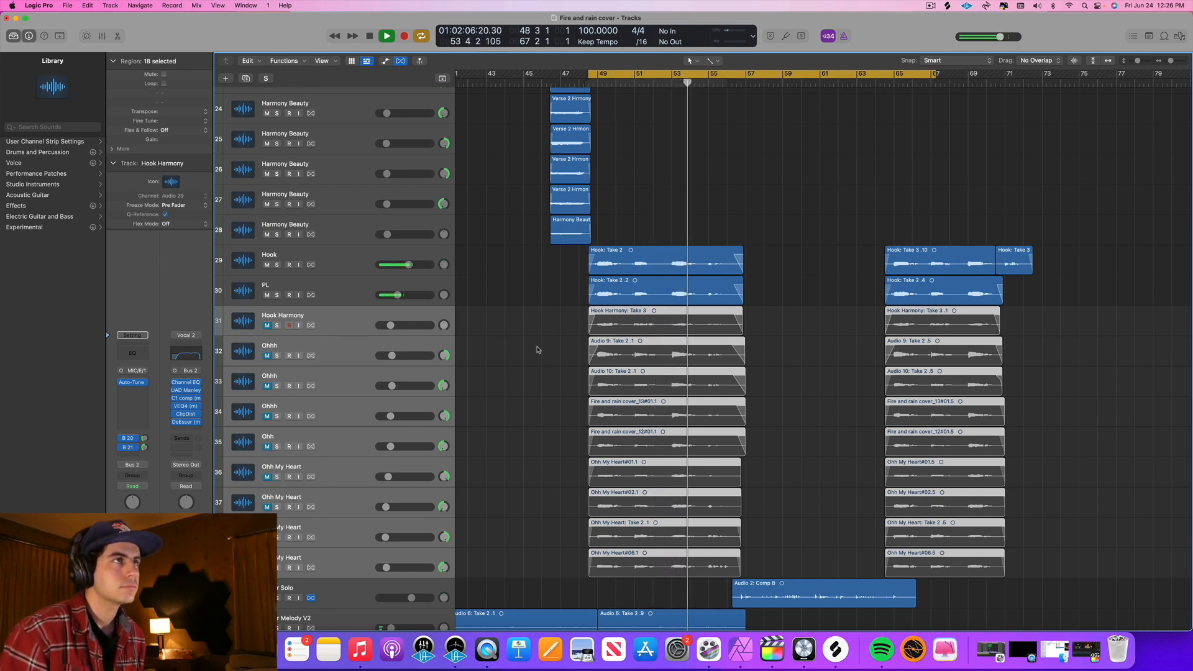
pyautogui.press('space')
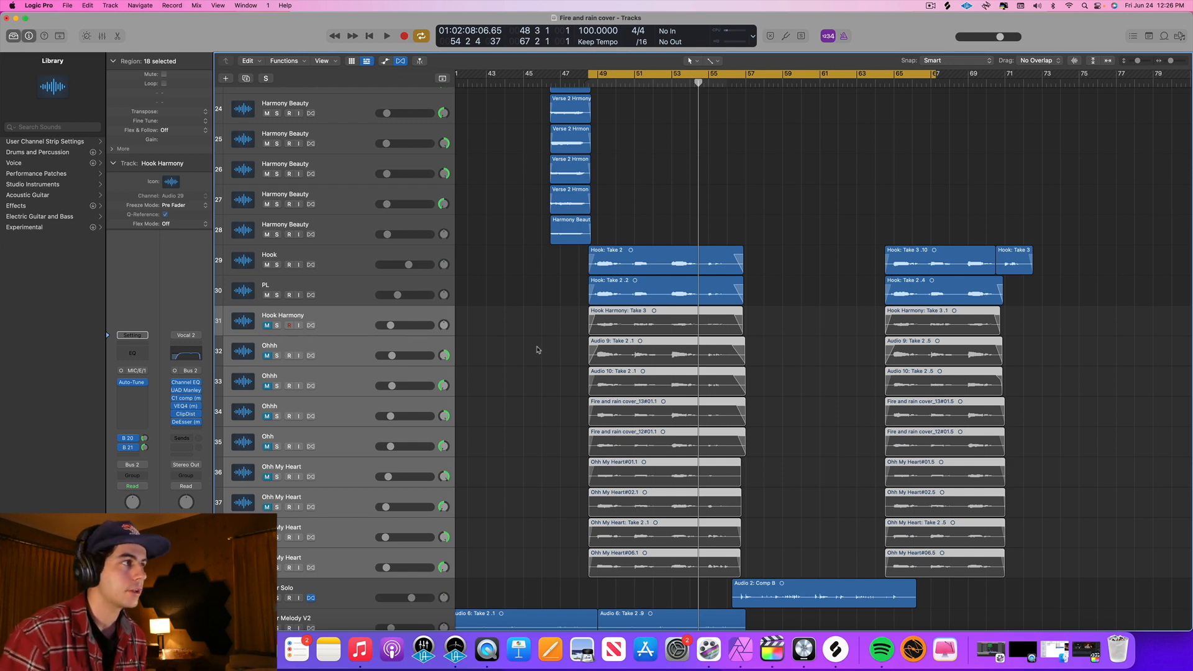
# - Step through the muted background vocals one by one, from Ohh My Heart track 37 up to Ohhh track 32
pyautogui.click(348, 490)
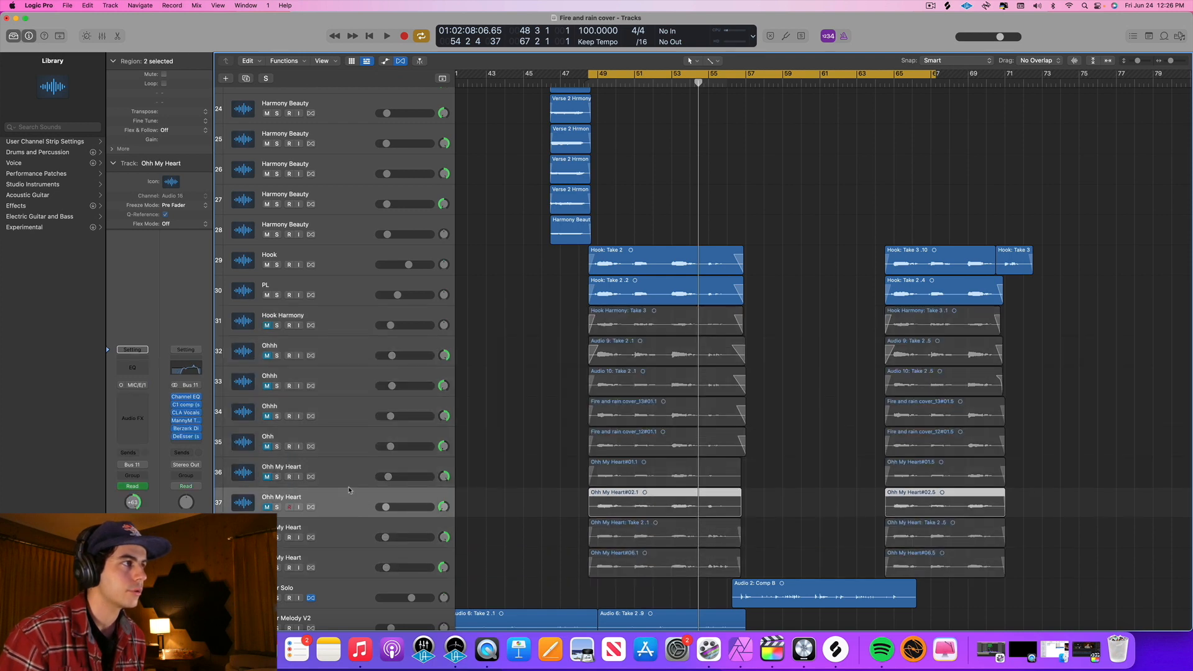
pyautogui.click(354, 477)
pyautogui.click(347, 442)
pyautogui.click(343, 405)
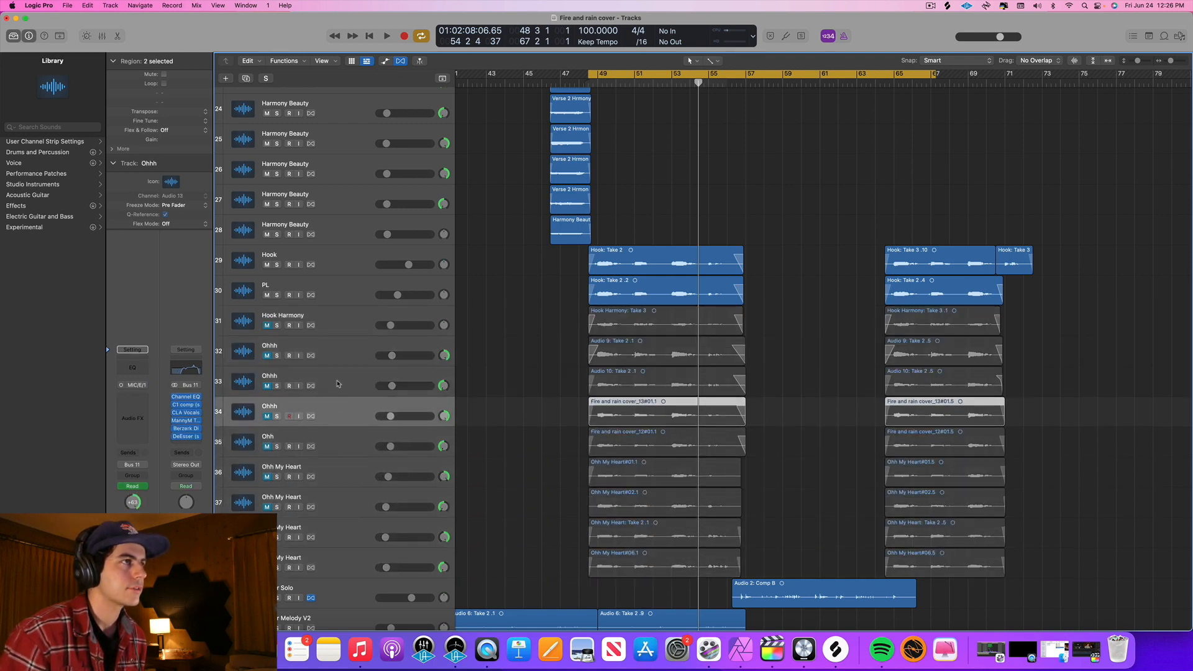
pyautogui.click(340, 385)
pyautogui.click(336, 358)
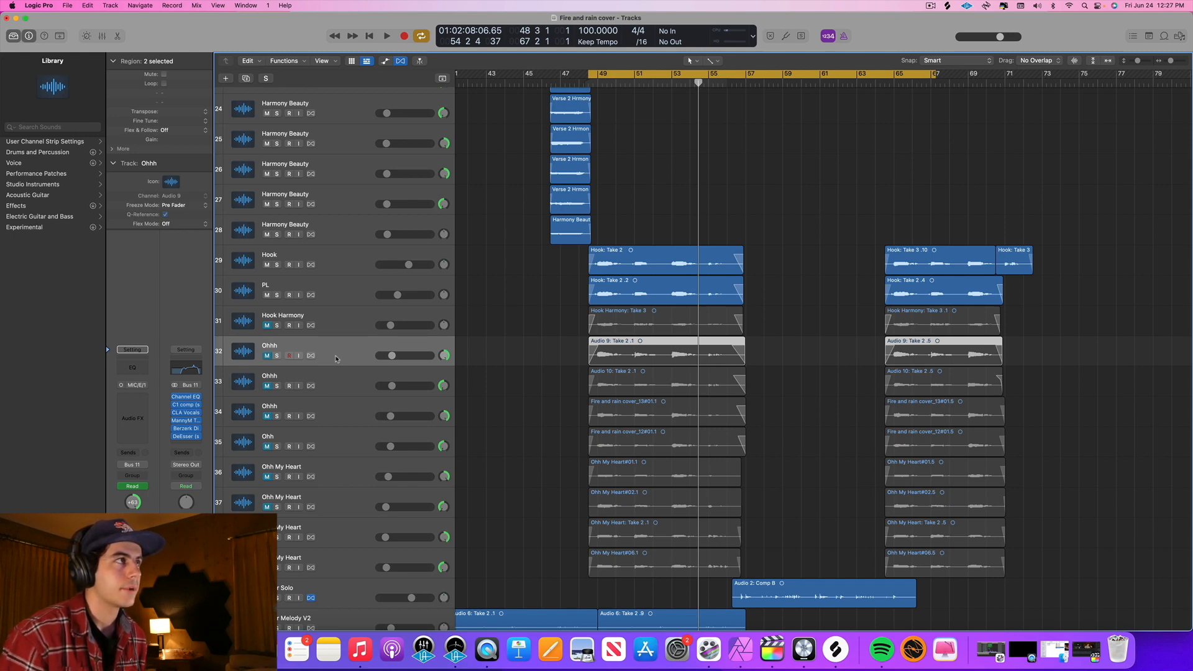
# - Unmute and solo all Ohhh and Ohh My Heart background tracks, and solo the Hook Harmony with them
pyautogui.click(345, 333)
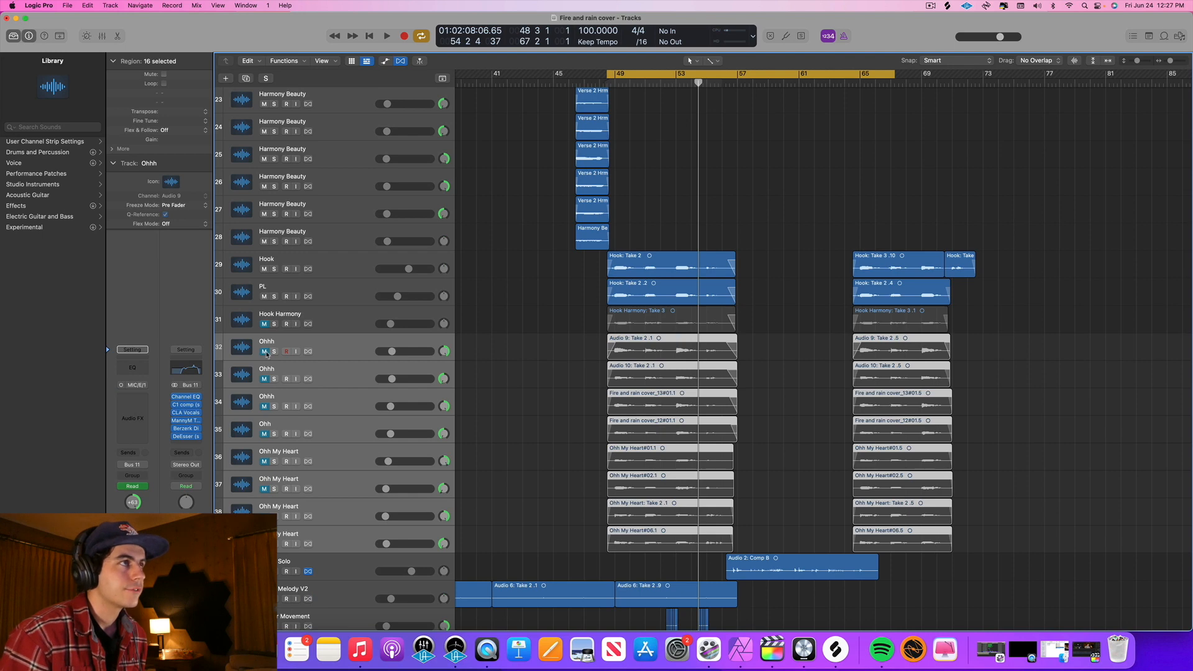
pyautogui.click(266, 351)
pyautogui.click(274, 351)
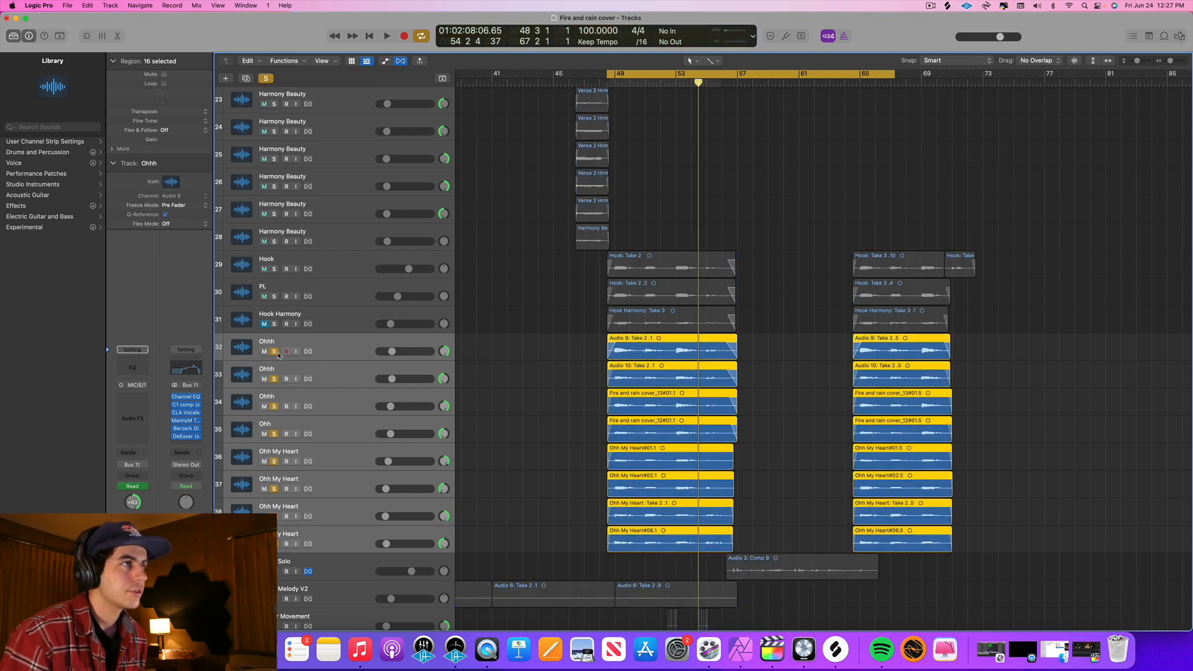
pyautogui.click(274, 324)
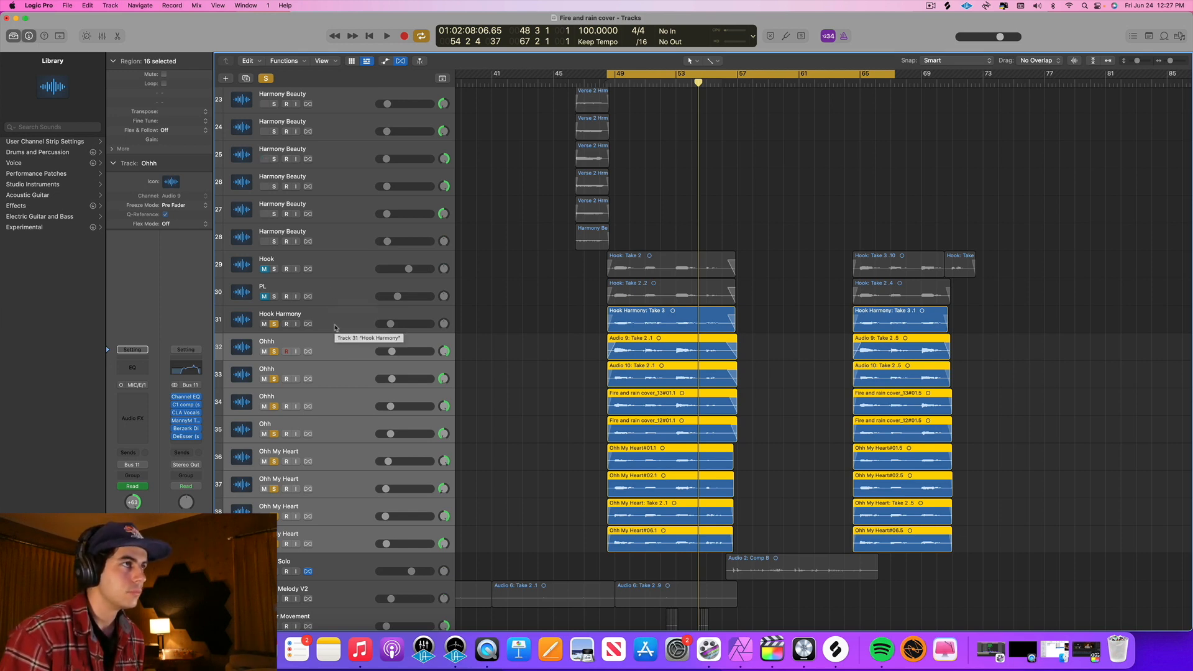
# - Take the Hook Harmony out of solo, select all Ohhh and Ohh My Heart tracks, and audition them alone
pyautogui.click(305, 325)
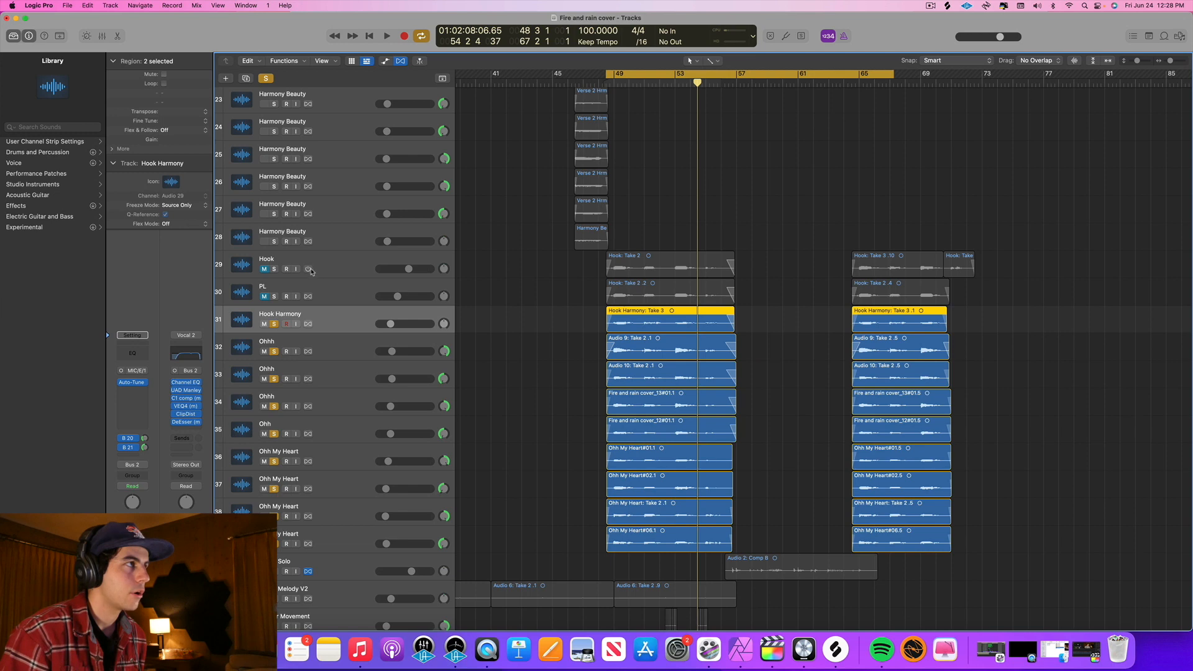
pyautogui.press('s')
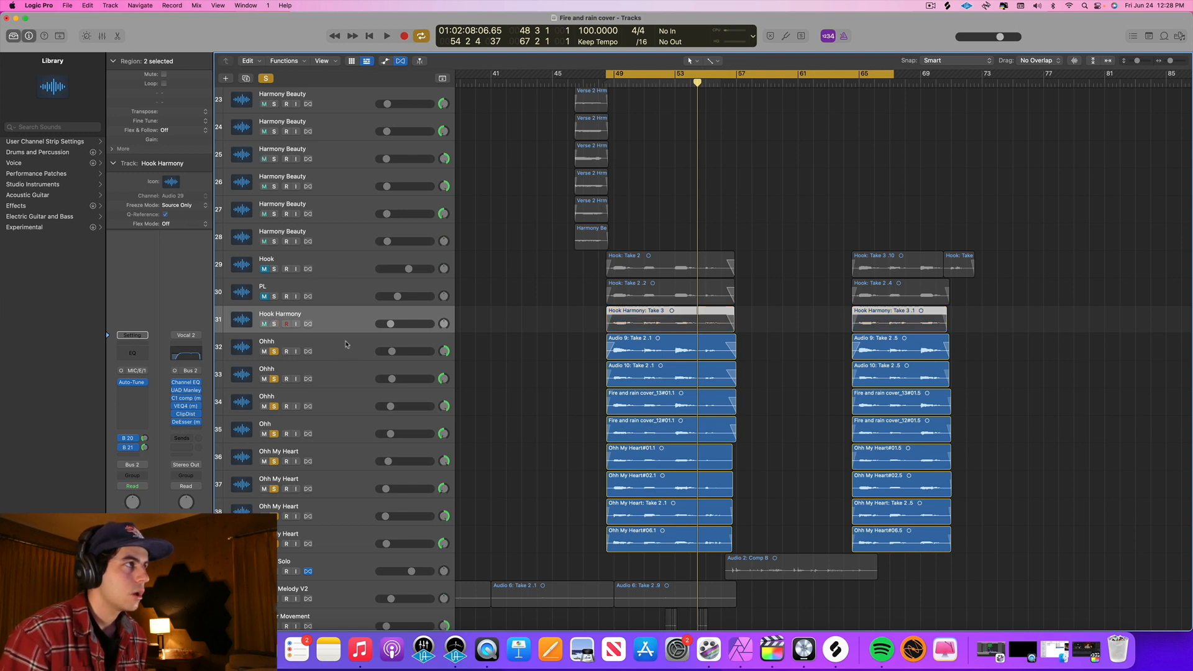
pyautogui.click(339, 350)
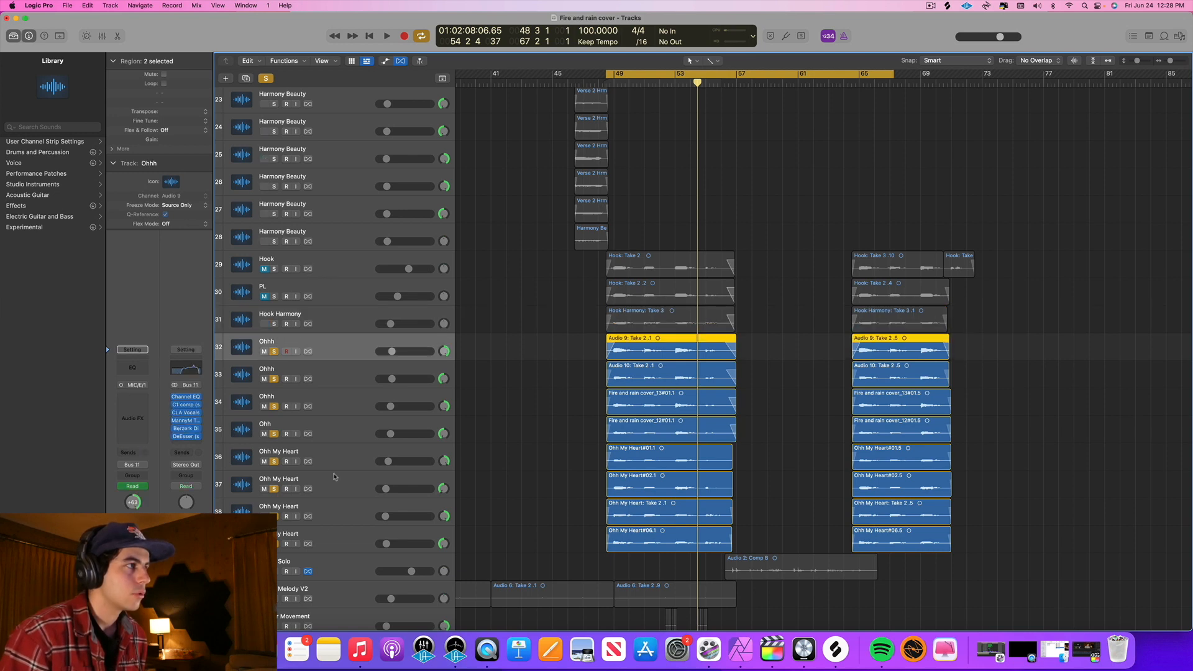
pyautogui.keyDown('shift'); pyautogui.click(325, 532); pyautogui.keyUp('shift')
pyautogui.scroll(-2, 532, 430)
pyautogui.scroll(2, 533, 430)
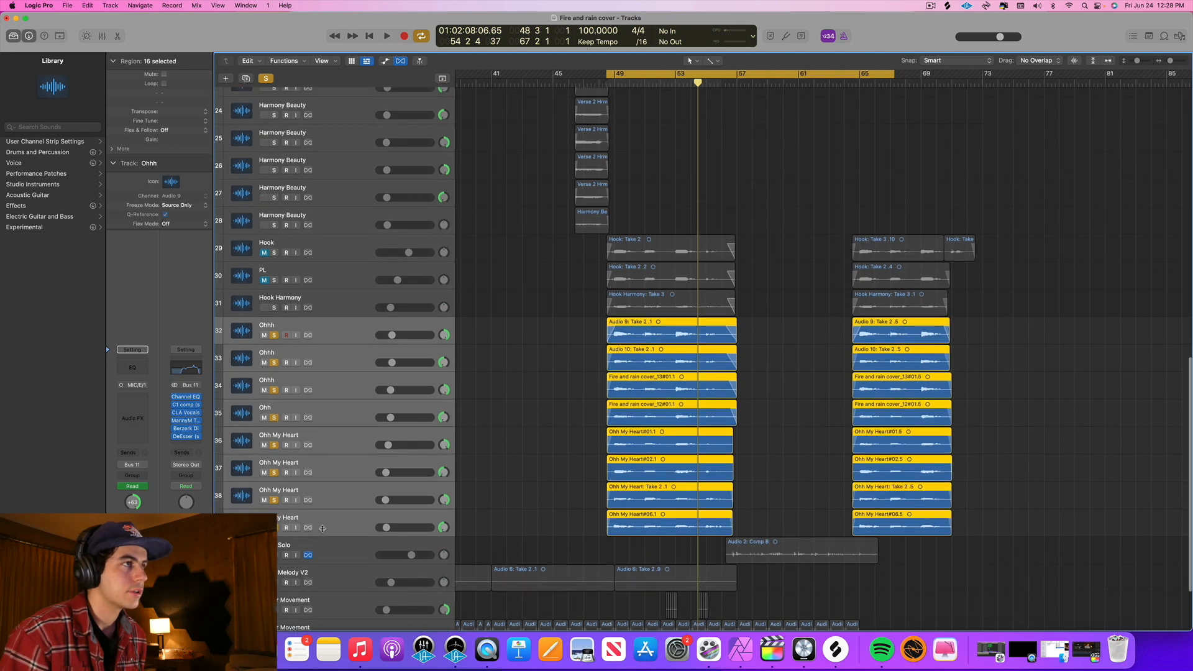
pyautogui.press('space')
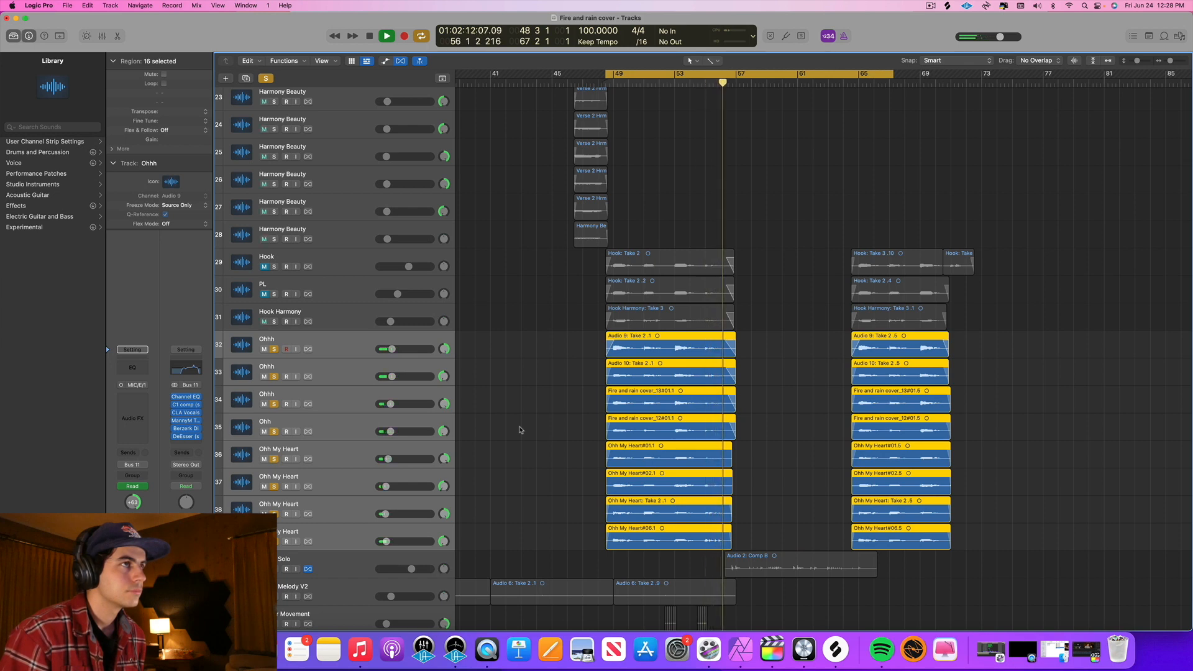
pyautogui.press('space')
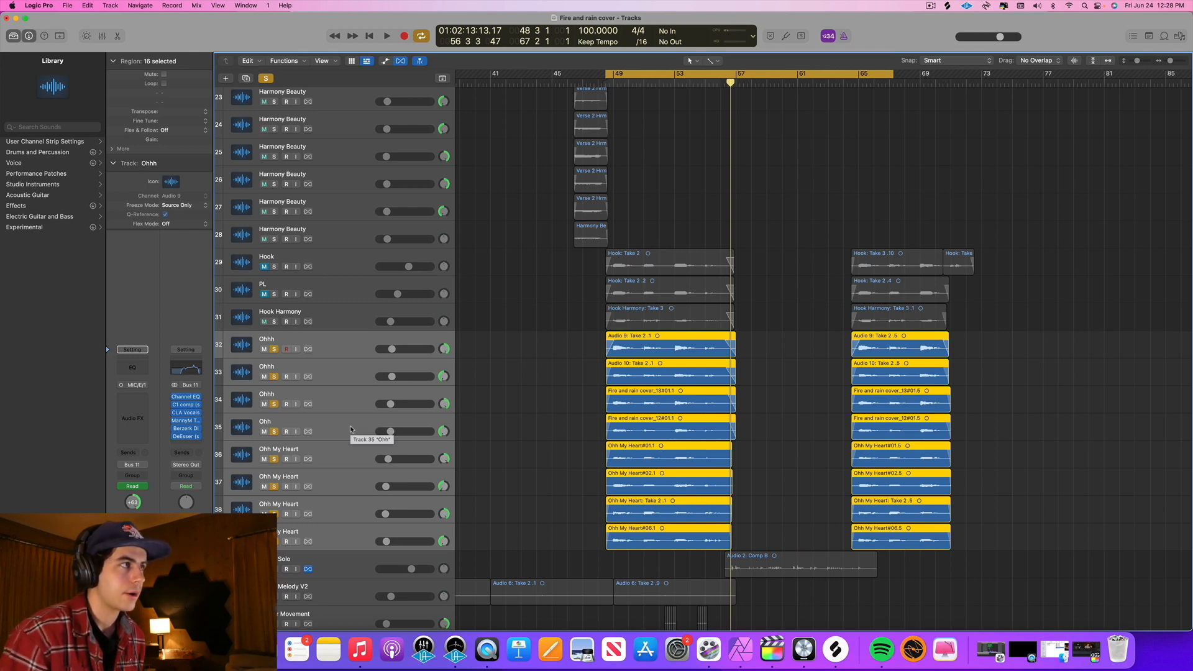
# - Take the four Ohh My Heart tracks out of solo and audition only the four tracks 32 to 35
pyautogui.click(339, 455)
pyautogui.keyDown('shift'); pyautogui.click(347, 532); pyautogui.keyUp('shift')
pyautogui.press('s')
pyautogui.press('space')
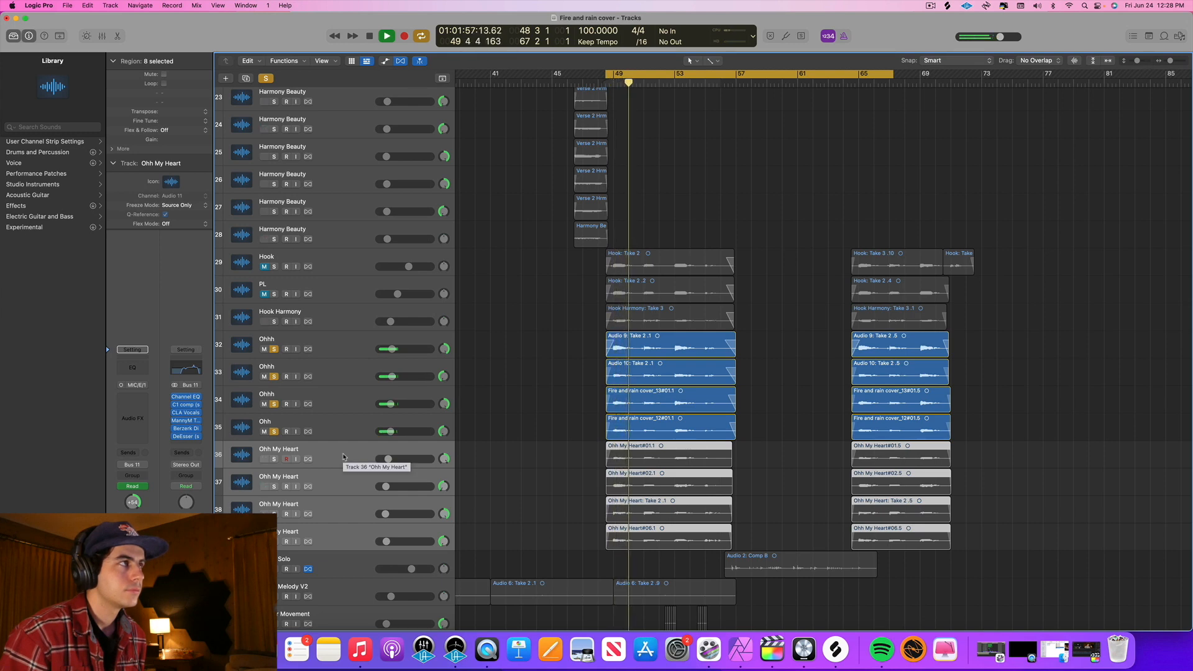
pyautogui.press('space')
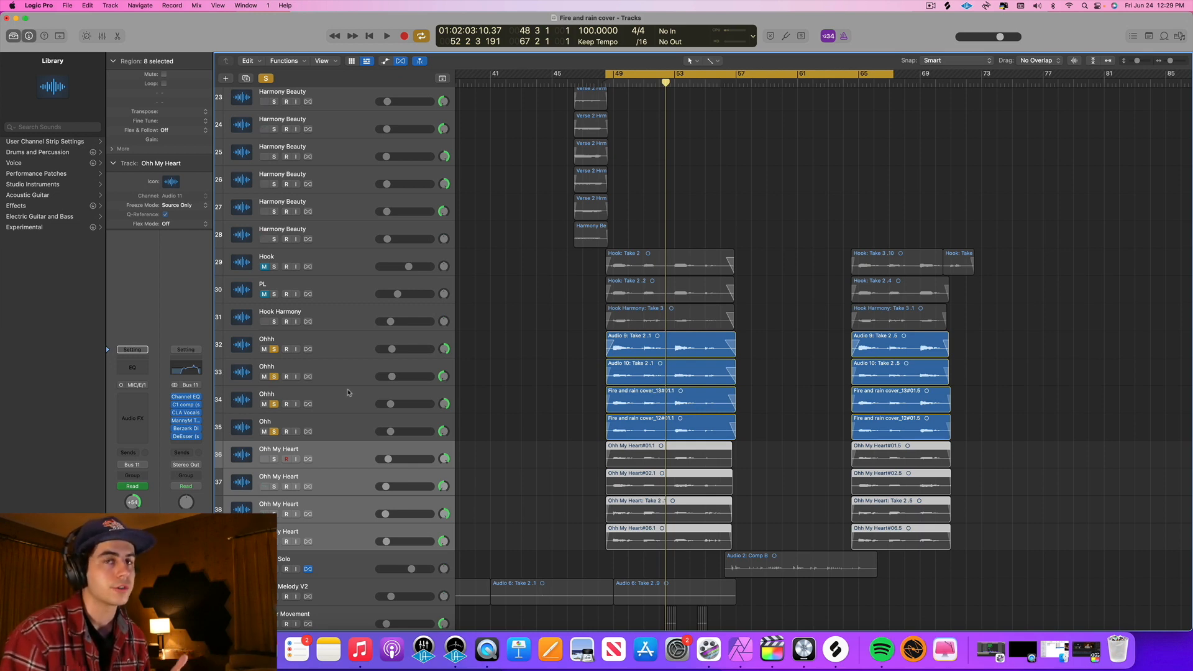
# - Solo Ohh My Heart tracks 36 and 37 alongside the Ohhh tracks and start playback
pyautogui.click(346, 453)
pyautogui.keyDown('shift'); pyautogui.click(318, 489); pyautogui.keyUp('shift')
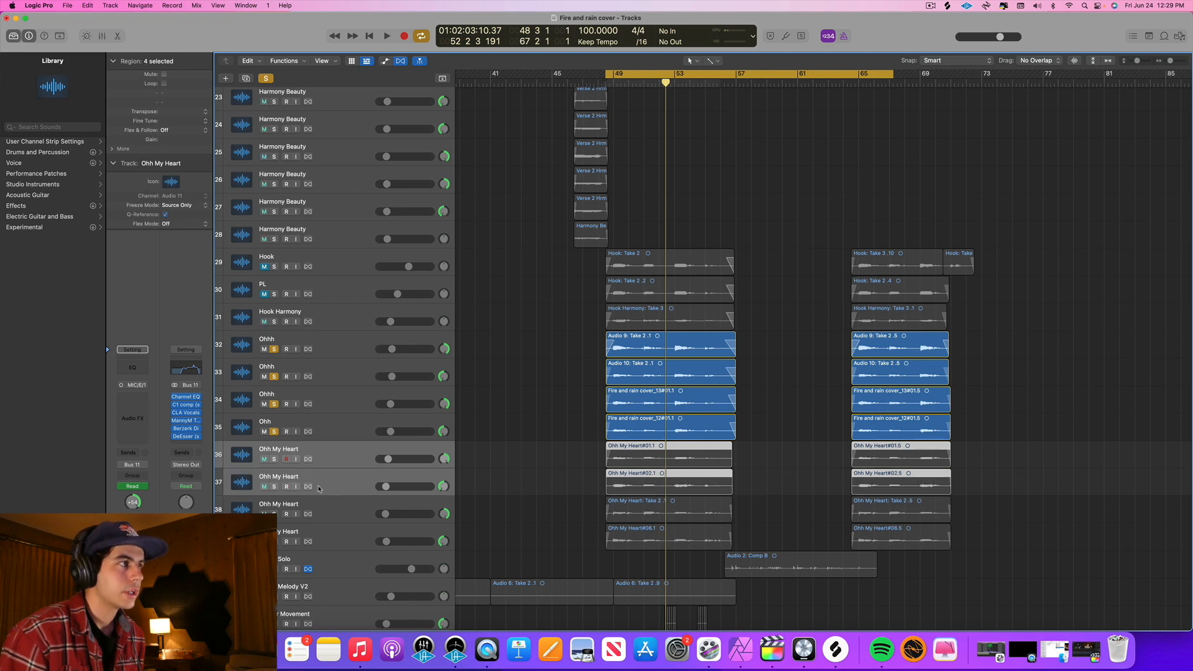
pyautogui.click(275, 489)
pyautogui.press('space')
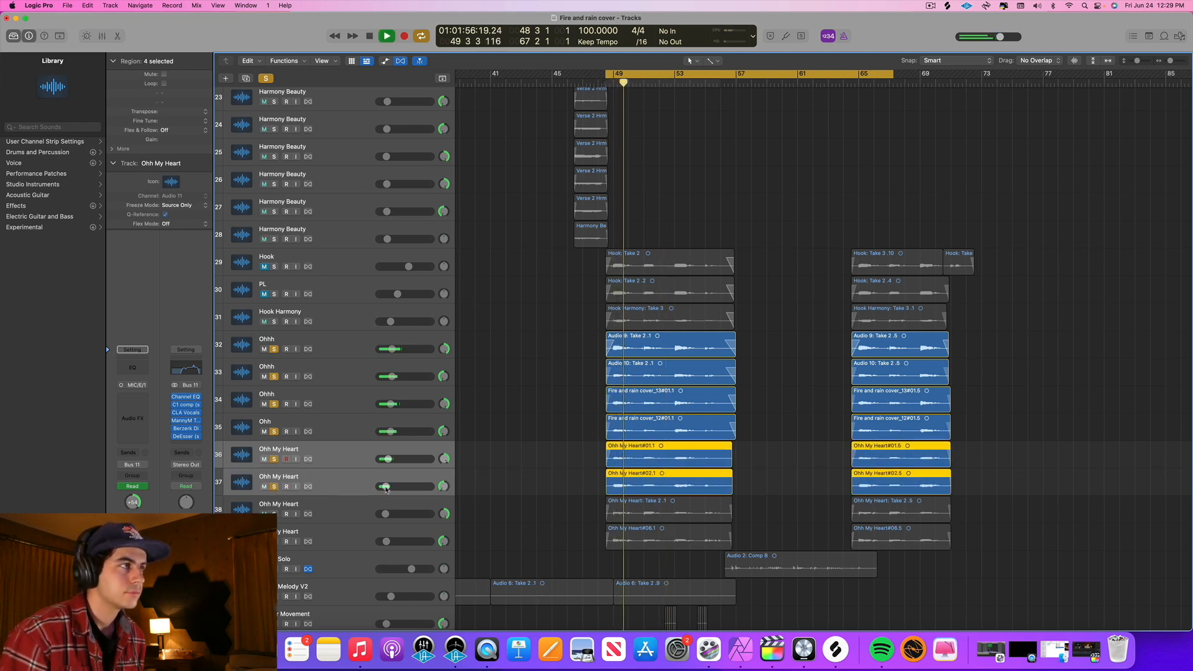
# - Try louder volumes on Ohh My Heart tracks 36 and 37 during playback, then lower both tracks again
pyautogui.moveTo(386, 487); pyautogui.dragTo(398, 486)
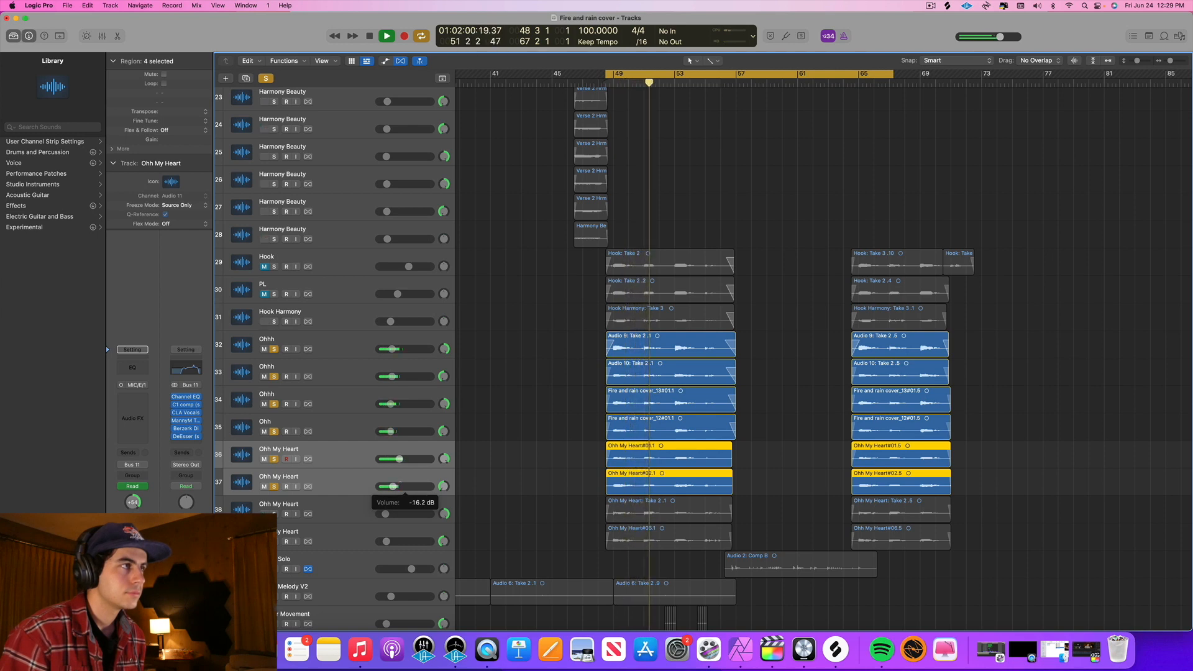
pyautogui.click(372, 464)
pyautogui.moveTo(390, 486); pyautogui.dragTo(400, 488)
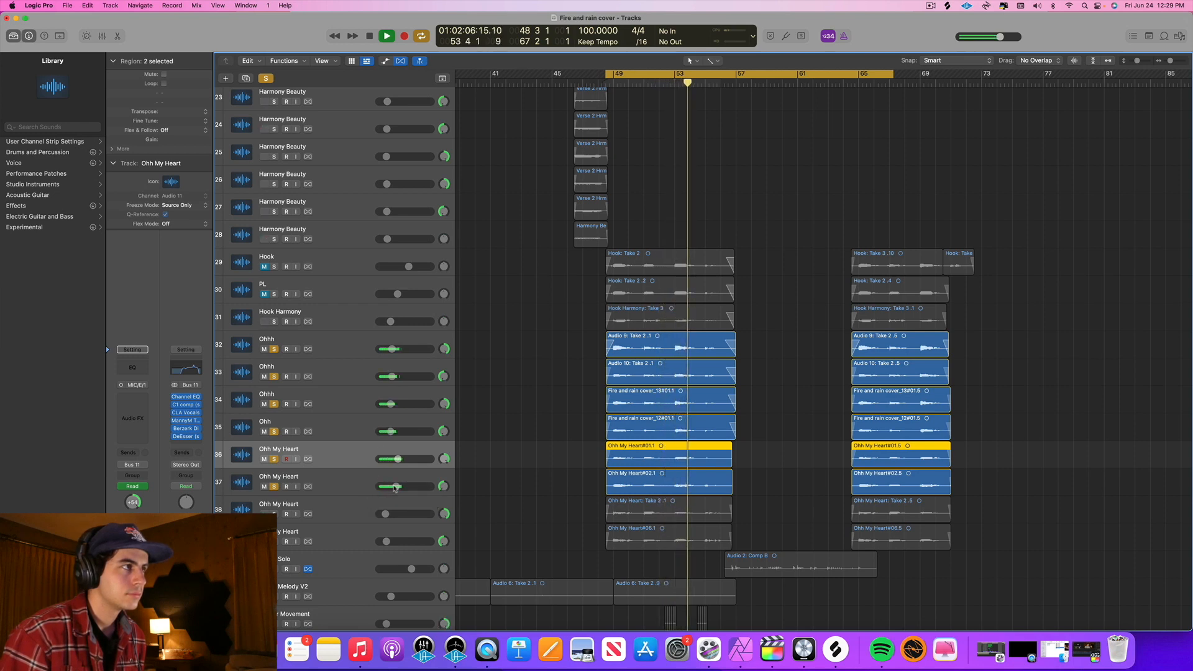
pyautogui.keyDown('shift'); pyautogui.click(375, 486); pyautogui.keyUp('shift')
pyautogui.moveTo(396, 487); pyautogui.dragTo(379, 488)
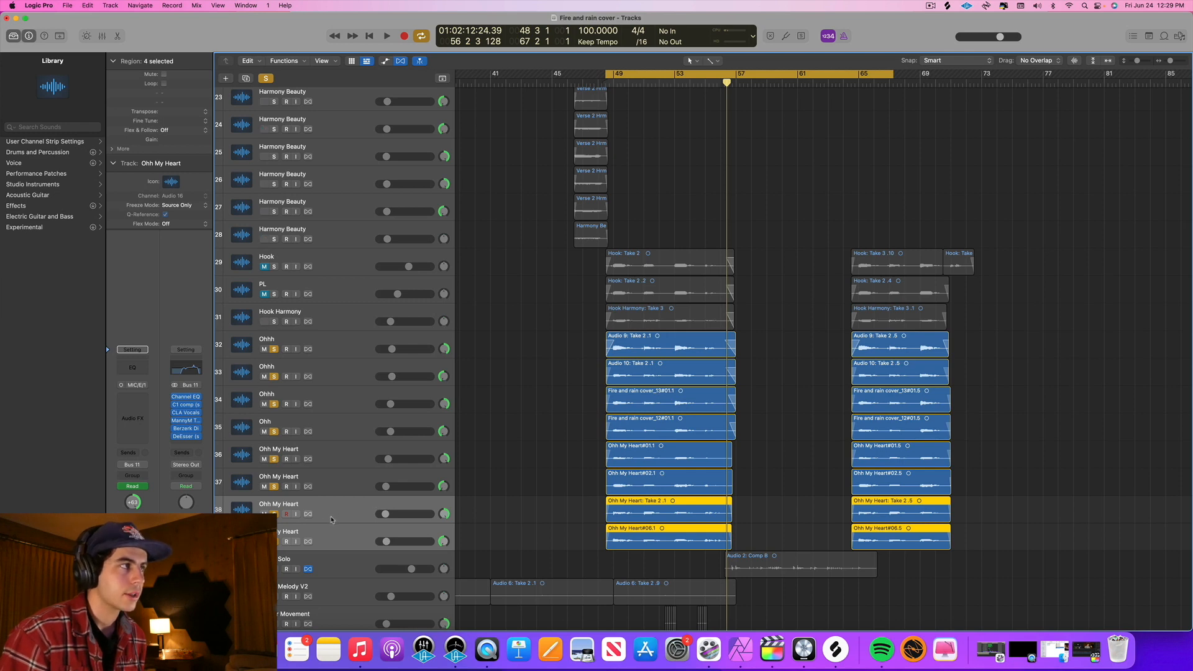
# - Solo the Hook and PL tracks alongside the Ohhh and Ohh My Heart tracks and audition them together
pyautogui.press('space')
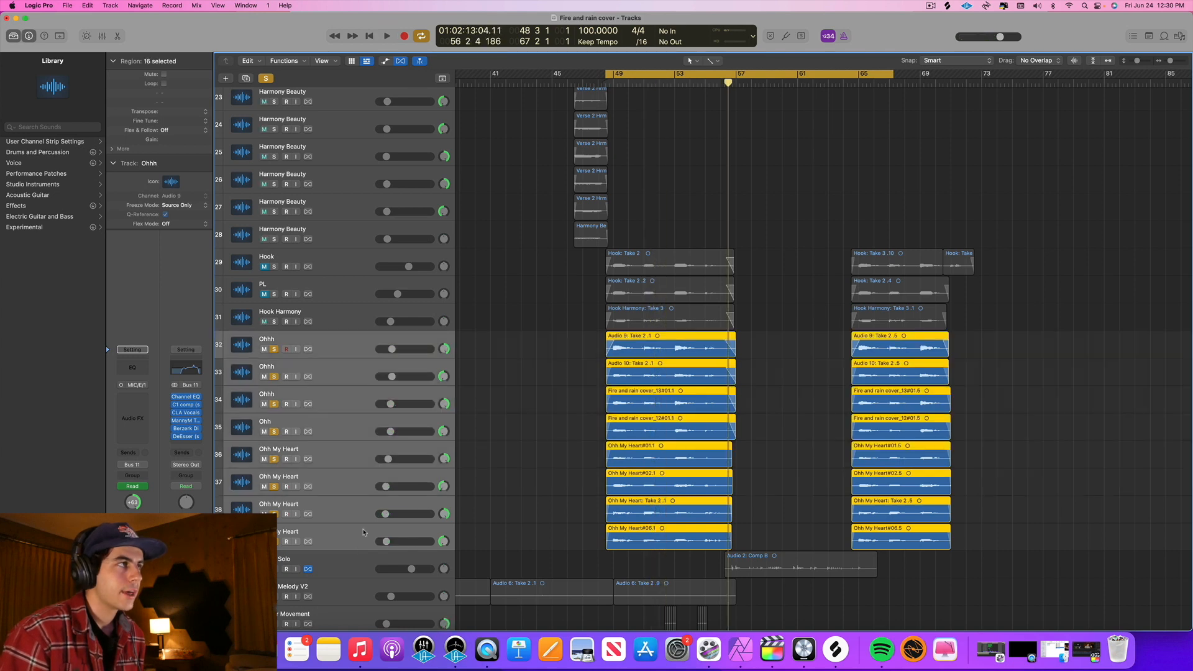
pyautogui.click(274, 267)
pyautogui.press('space')
pyautogui.click(274, 294)
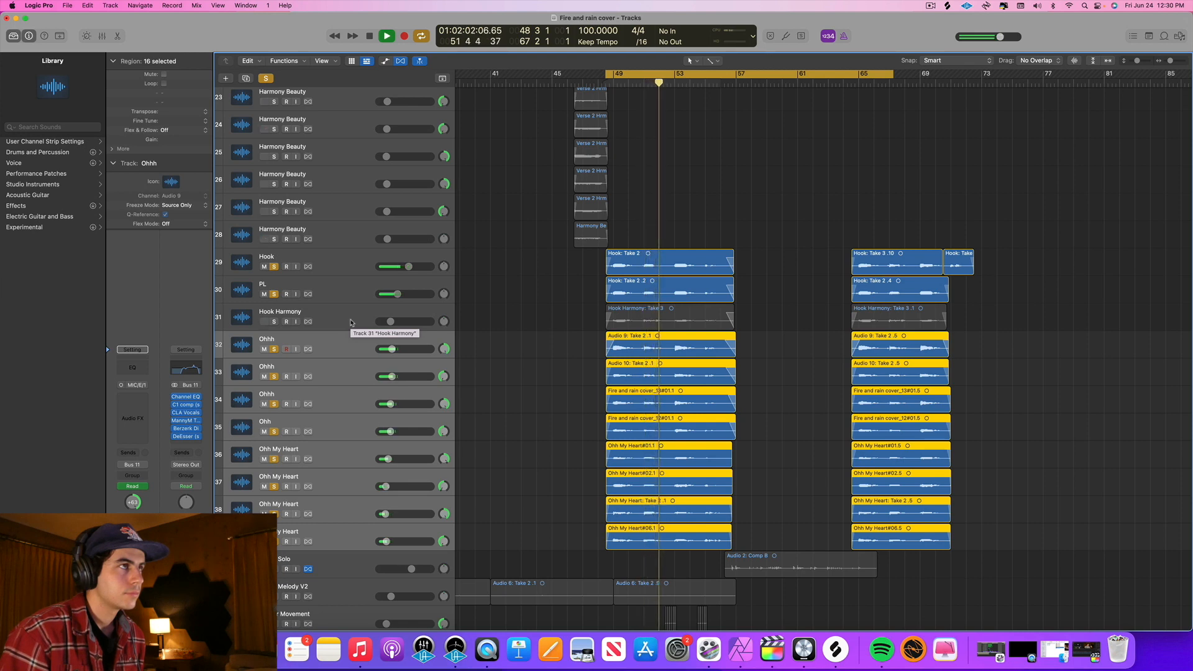
pyautogui.press('space')
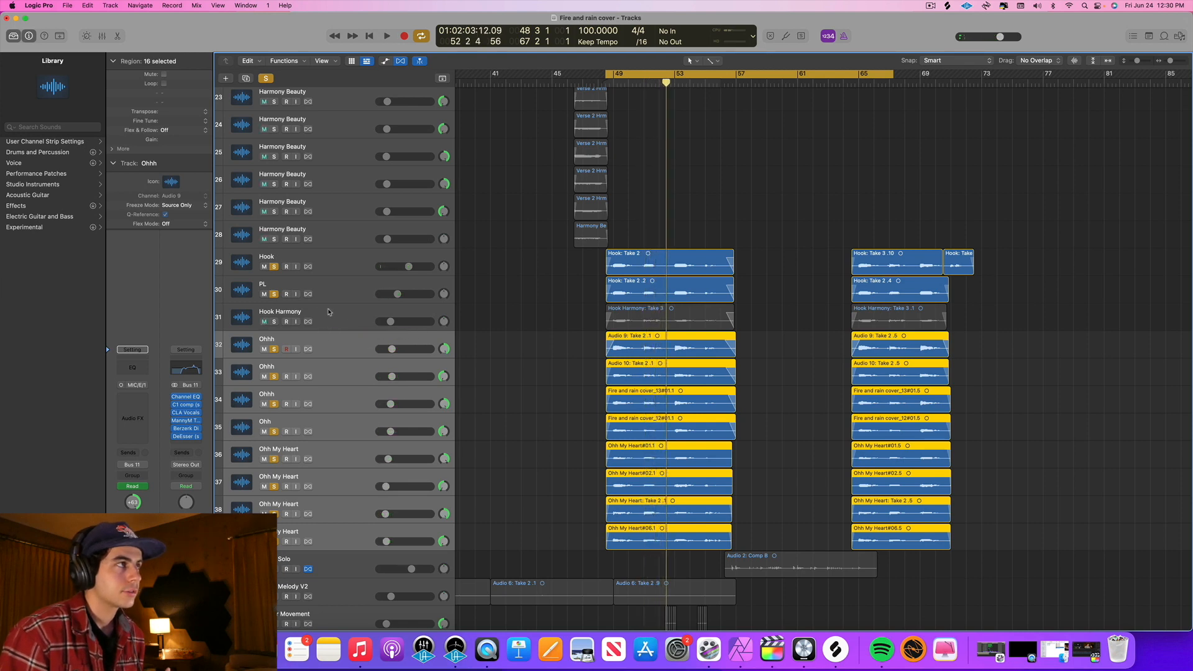
# - Solo the Hook Harmony with the other hook vocals and lower its volume slightly during playback
pyautogui.click(329, 312)
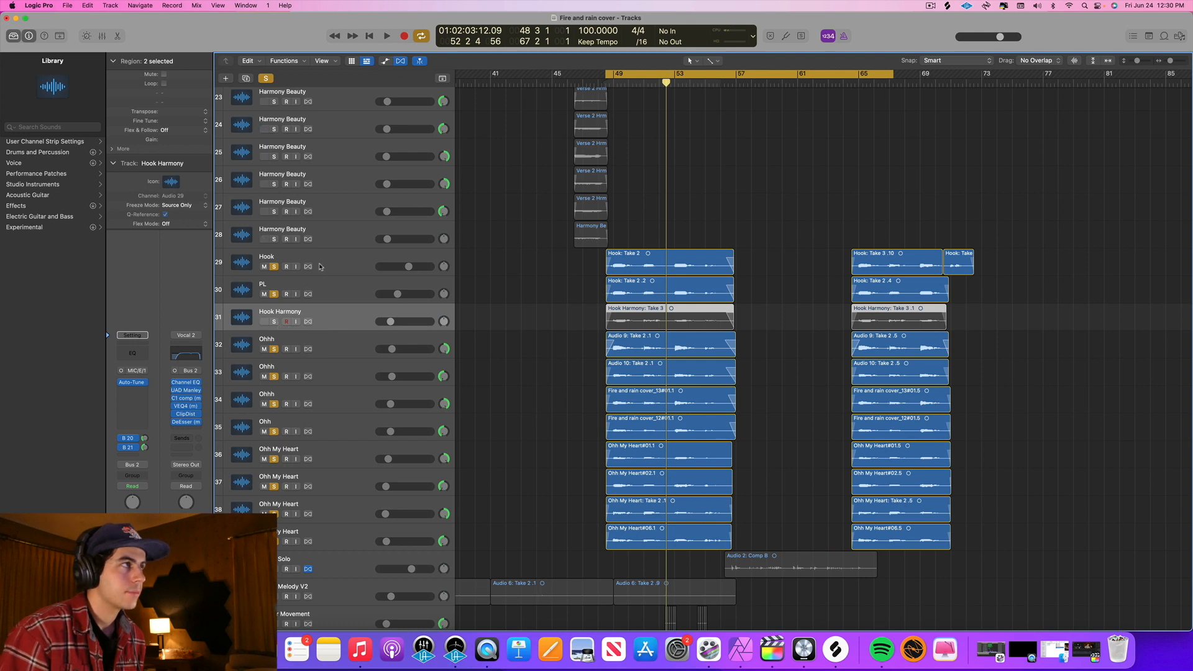
pyautogui.click(274, 322)
pyautogui.press('space')
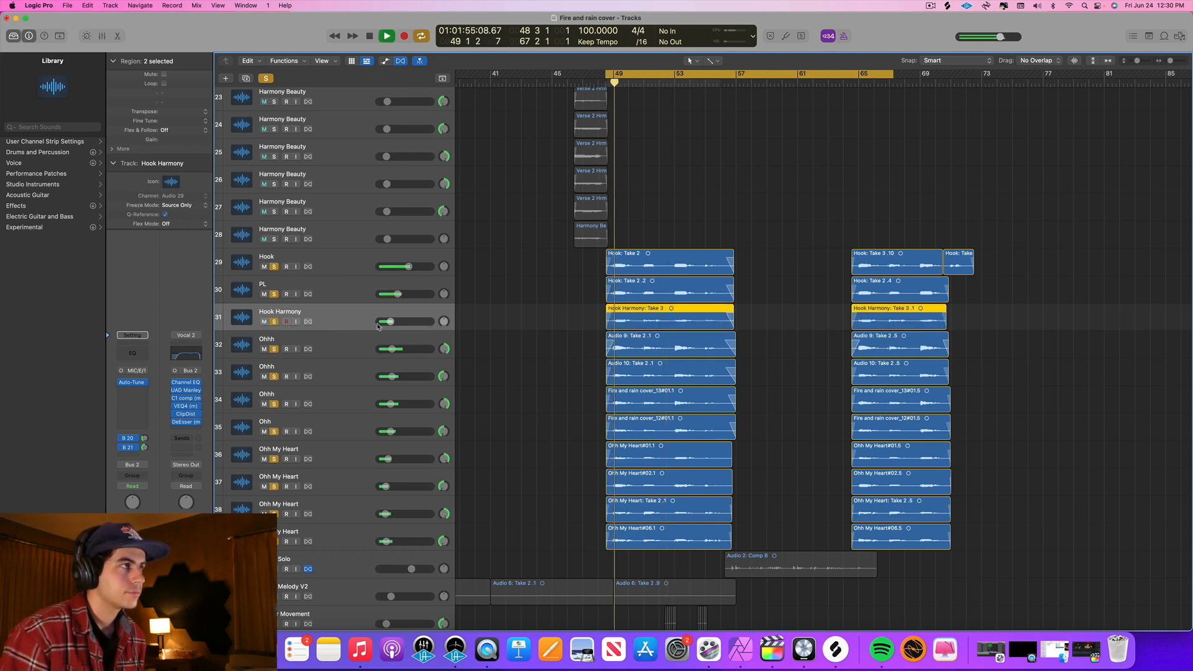
pyautogui.moveTo(390, 321); pyautogui.dragTo(389, 324)
pyautogui.press('space')
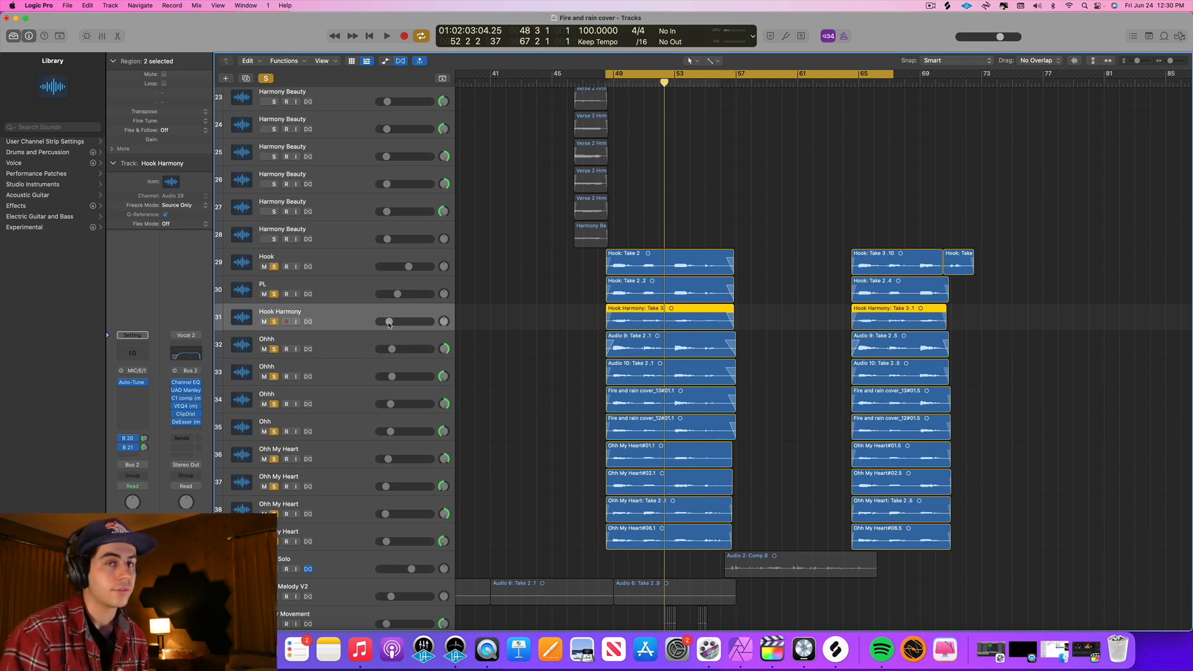
# - Select tracks 32 to 39, leave only these soloed, and open the Channel EQ on Bus 11
pyautogui.scroll(-3, 349, 321)
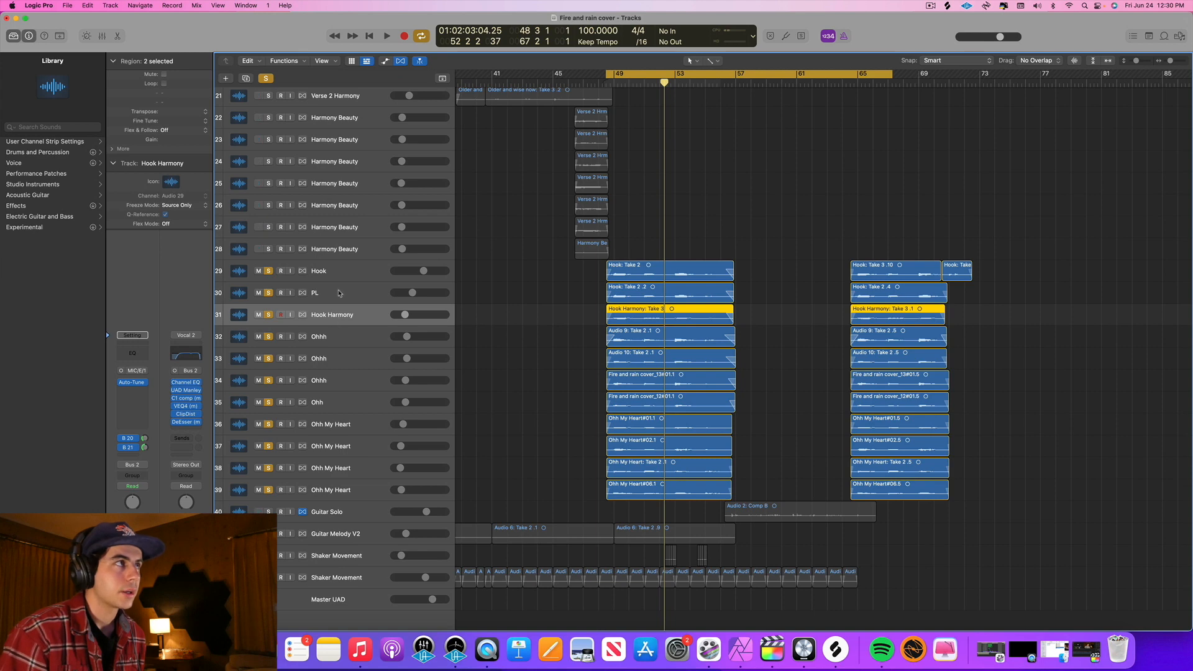
pyautogui.moveTo(335, 336); pyautogui.dragTo(334, 488)
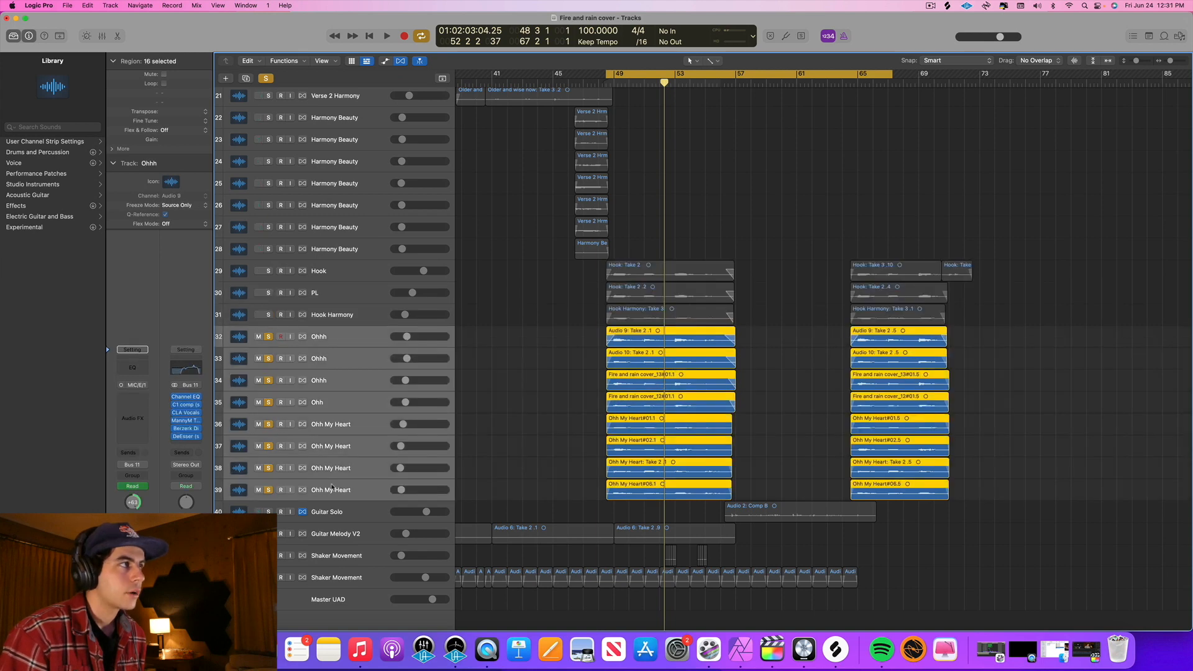
pyautogui.click(188, 400)
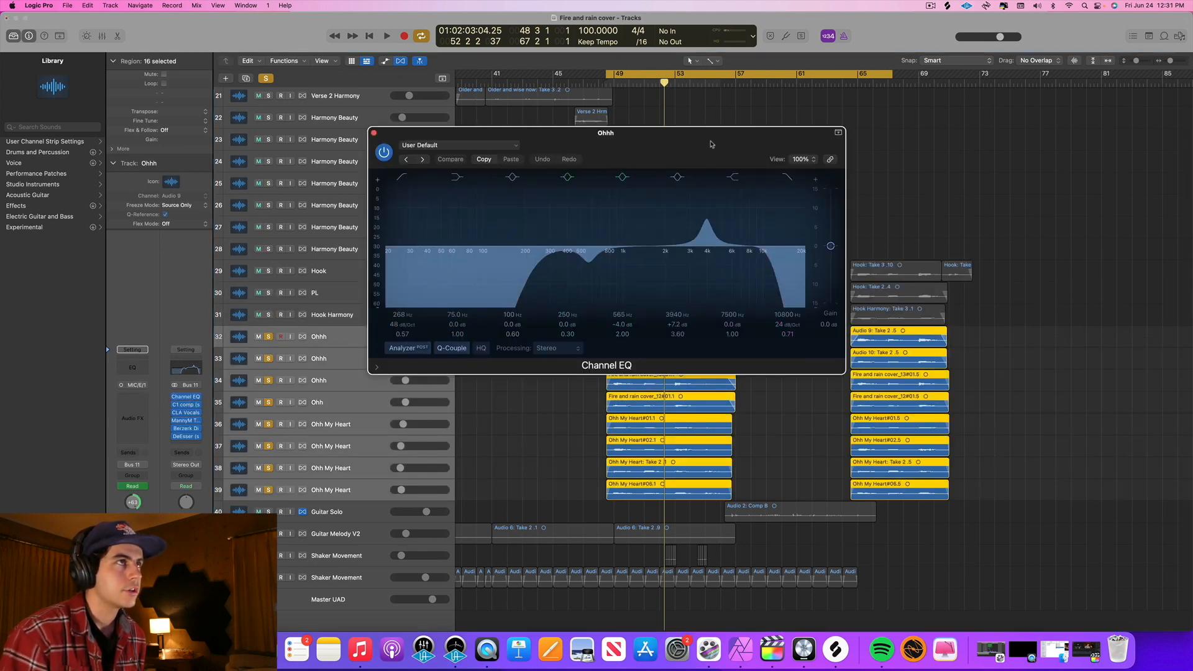
# - Adjust the Channel EQ to a -3.9 dB cut at 565 Hz and a +7.2 dB boost at 3960 Hz
pyautogui.moveTo(709, 133); pyautogui.dragTo(662, 246)
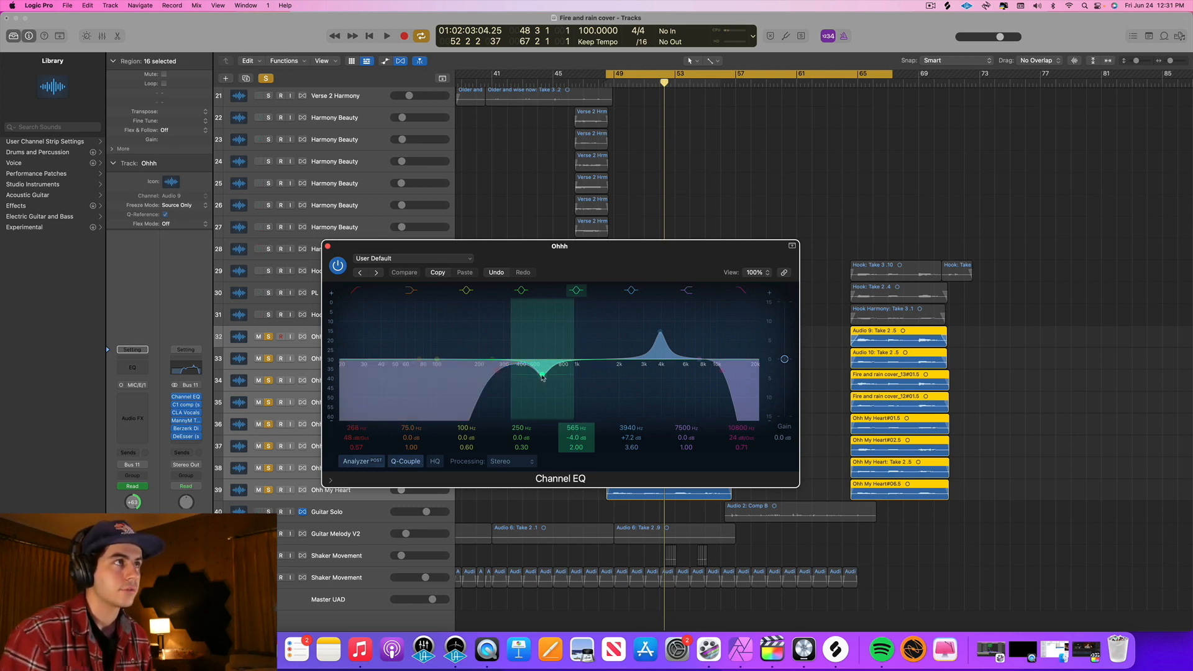
pyautogui.moveTo(543, 377); pyautogui.dragTo(542, 375)
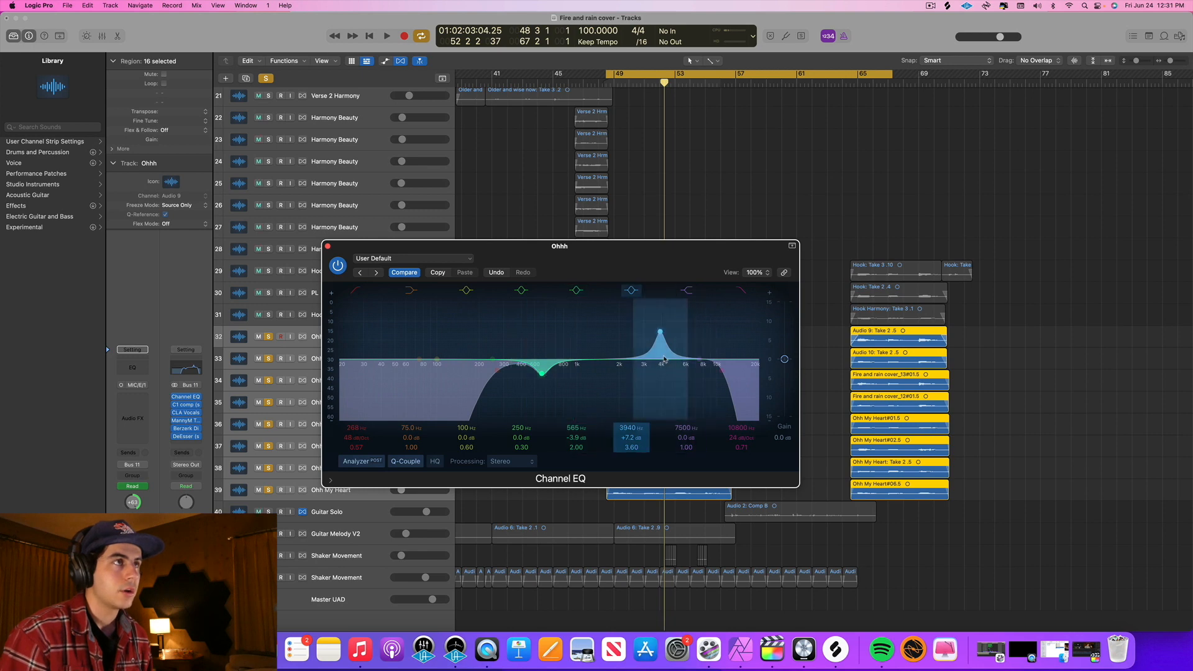
pyautogui.moveTo(663, 354); pyautogui.dragTo(663, 354)
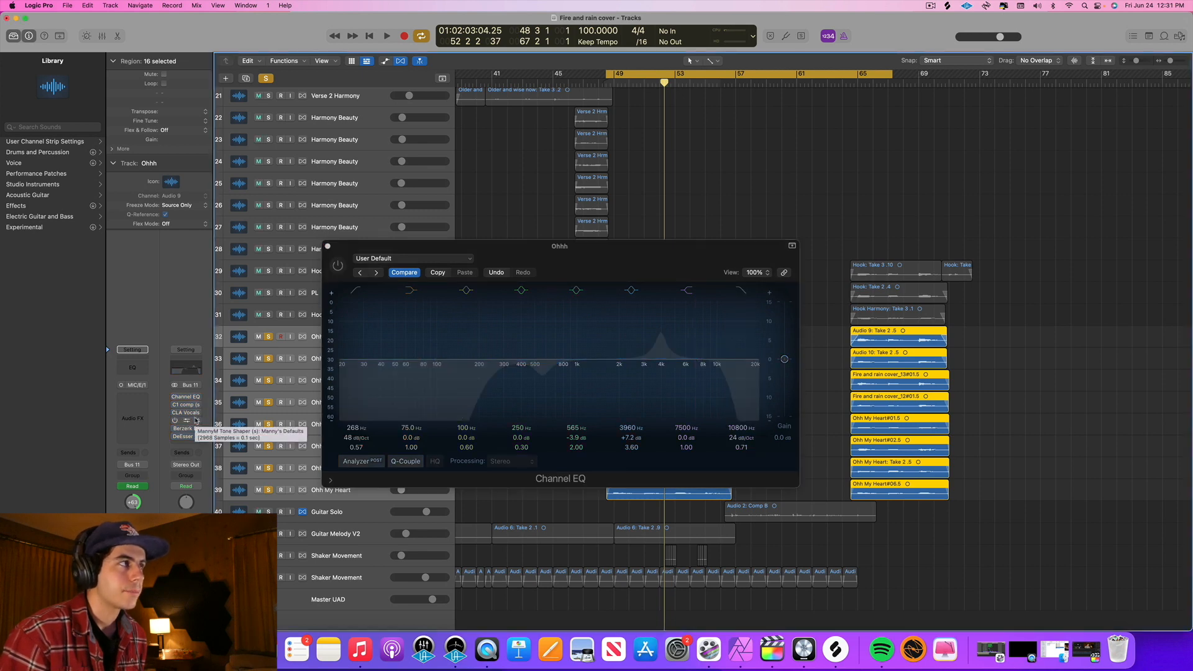
# - Audition the background vocals with all Bus 11 plug-ins bypassed, and again with only the Channel EQ switched on
pyautogui.press('space')
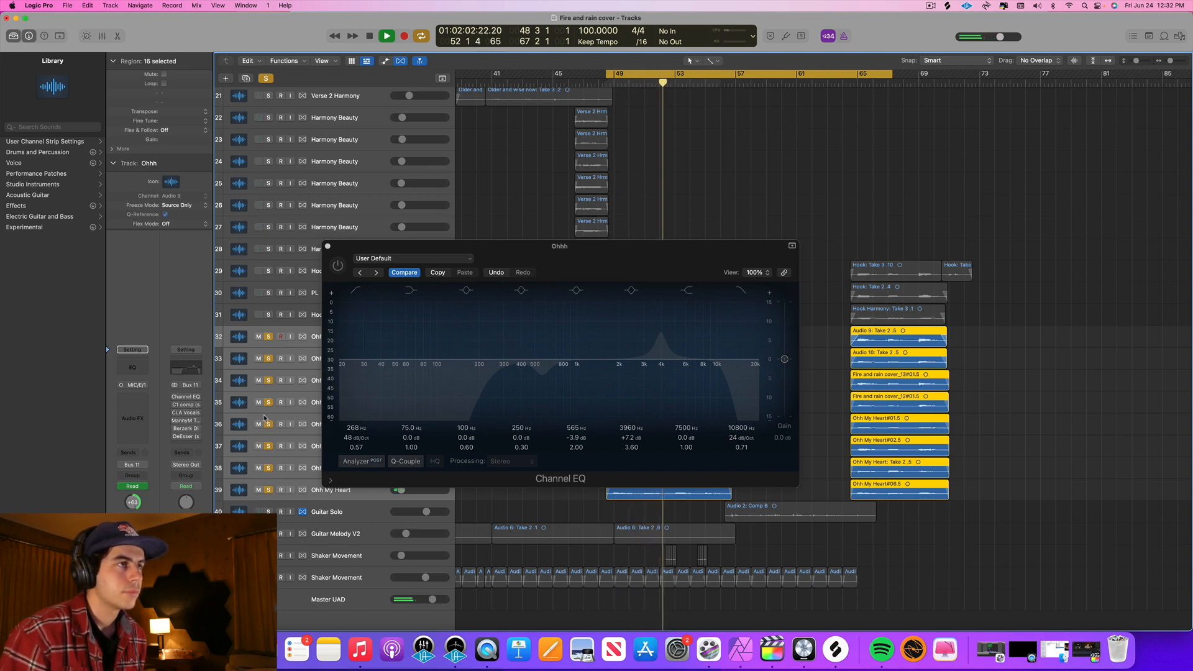
pyautogui.press('space')
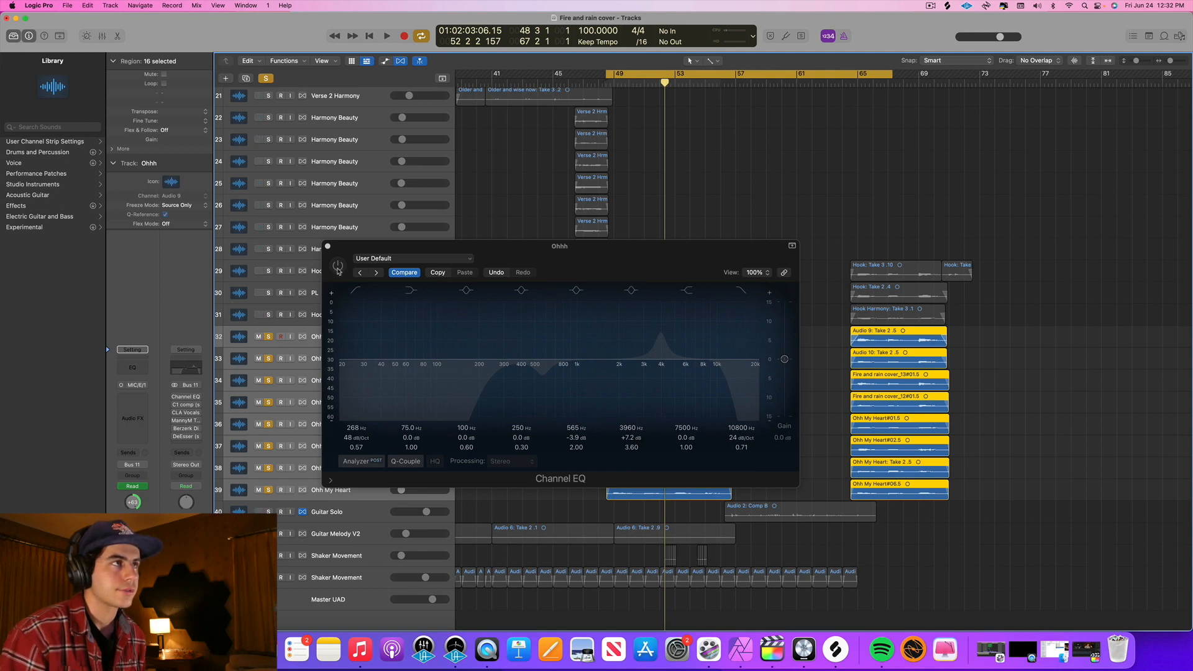
pyautogui.click(338, 267)
pyautogui.press('space')
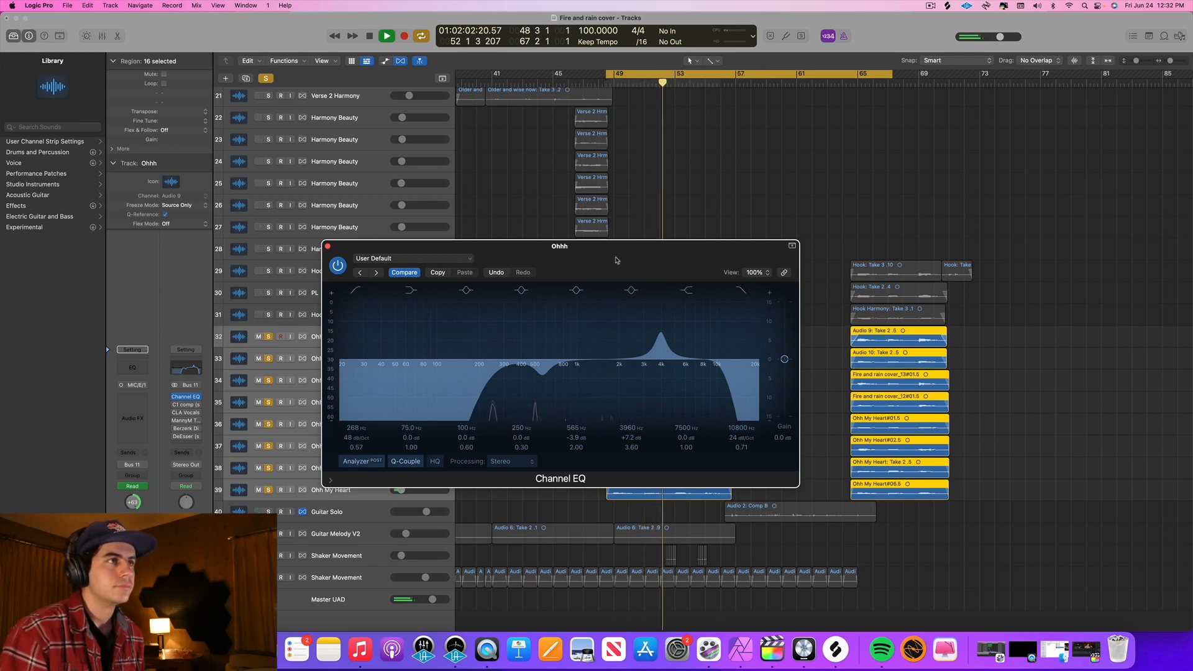
pyautogui.press('space')
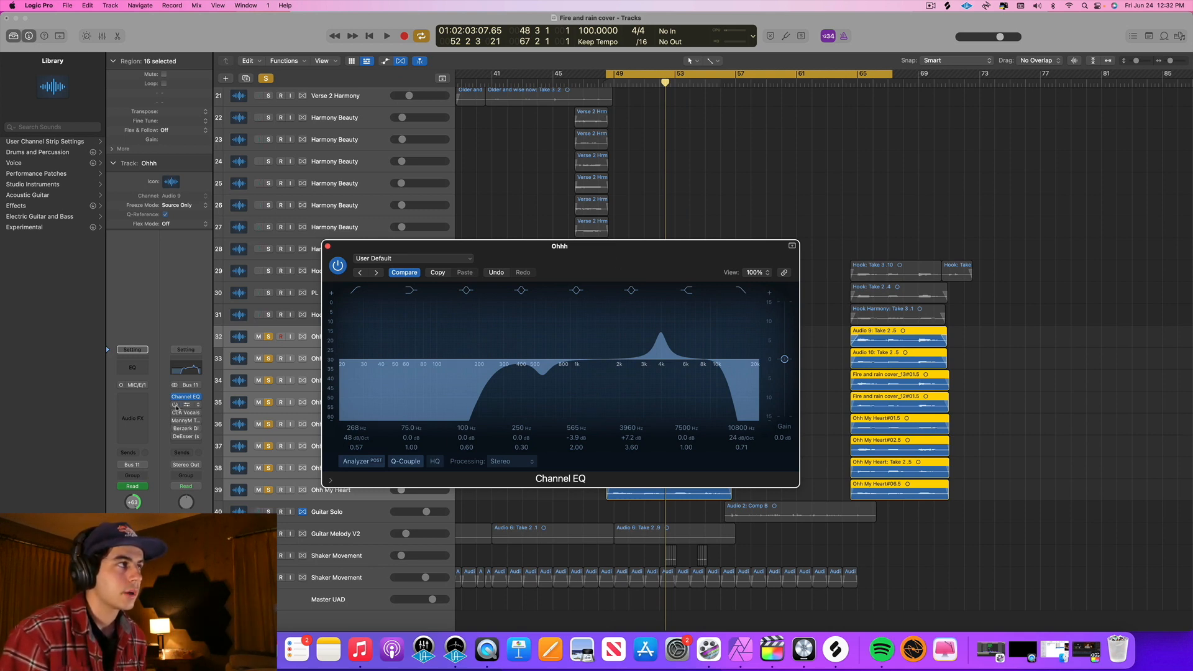
# - Enable the C1 compressor on Bus 11, adjust its makeup gain during playback, and close the plug-in windows
pyautogui.click(182, 405)
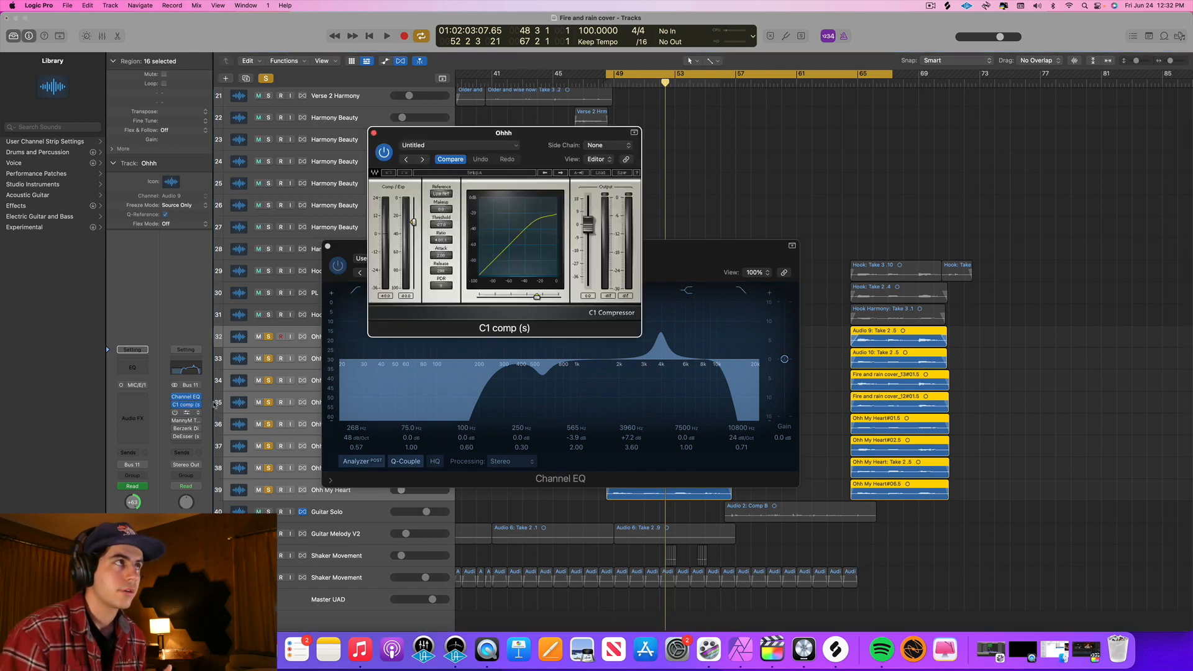
pyautogui.moveTo(540, 154); pyautogui.dragTo(583, 277)
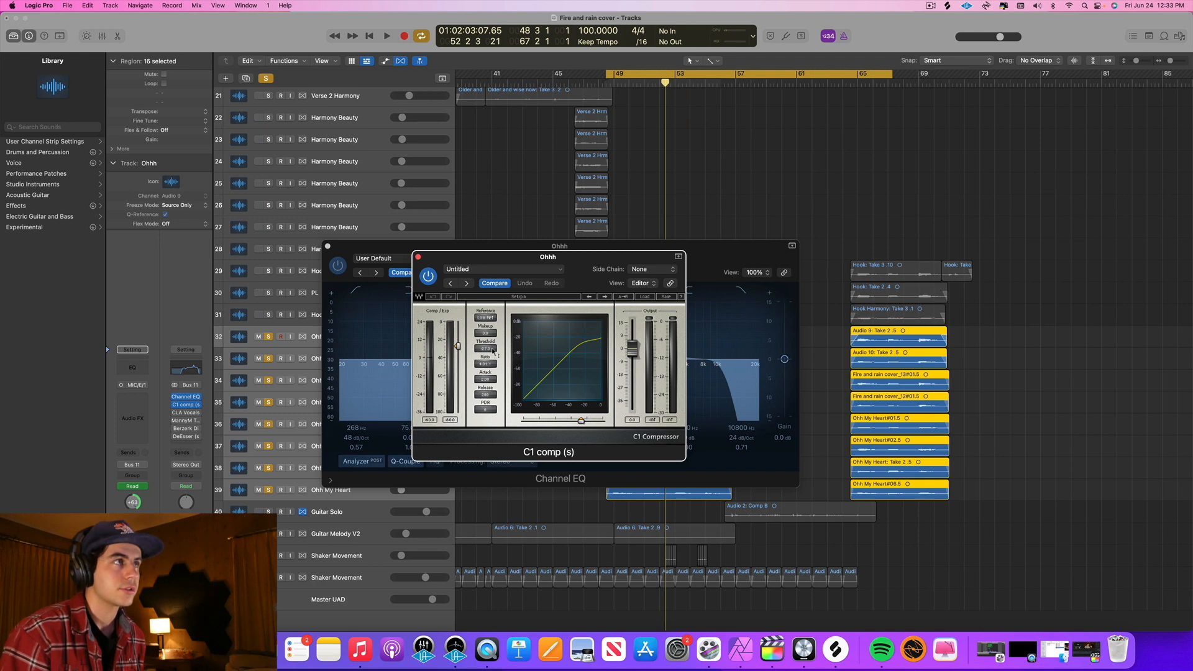
pyautogui.press('space')
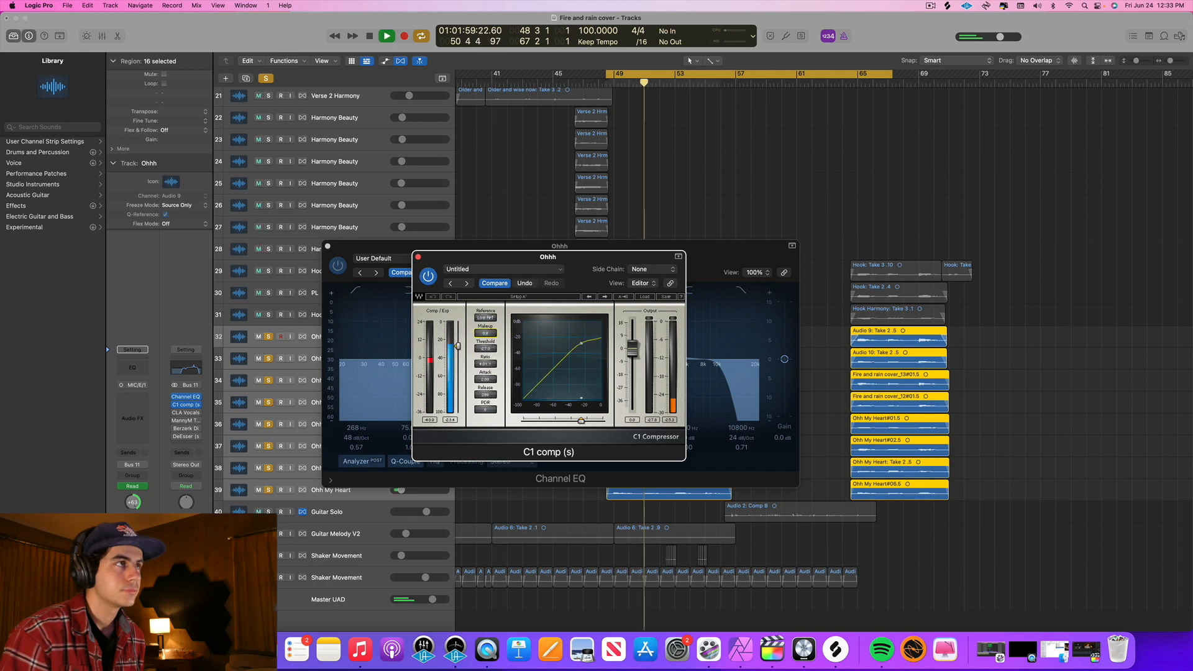
pyautogui.moveTo(485, 333); pyautogui.dragTo(490, 336)
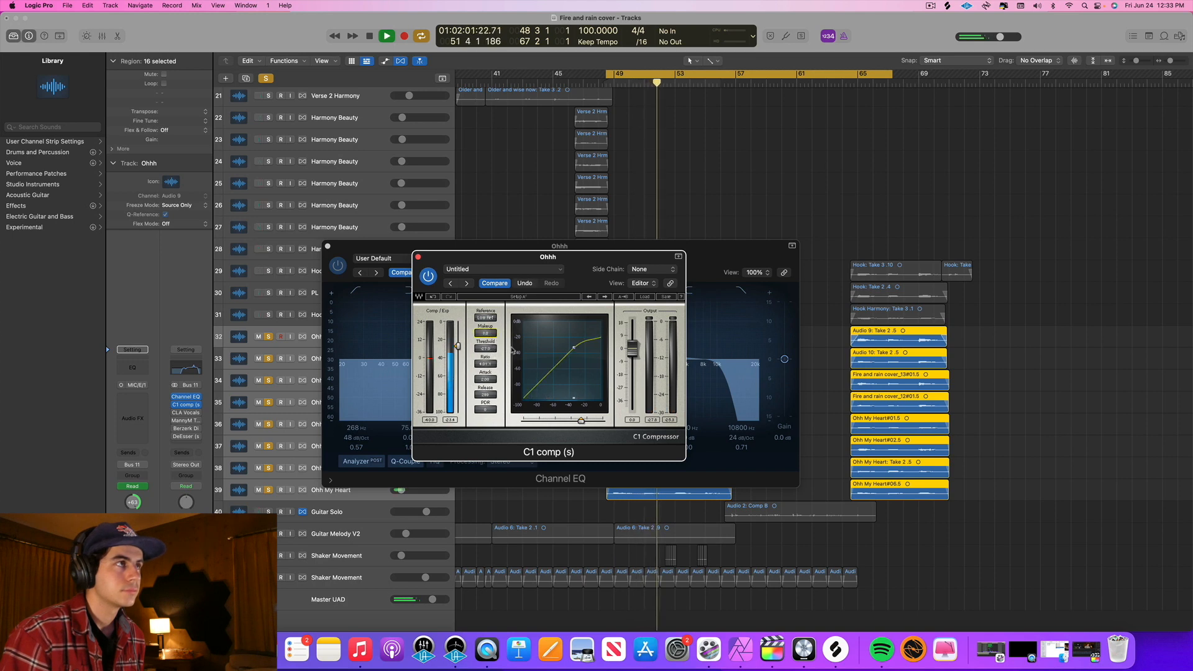
pyautogui.press('space')
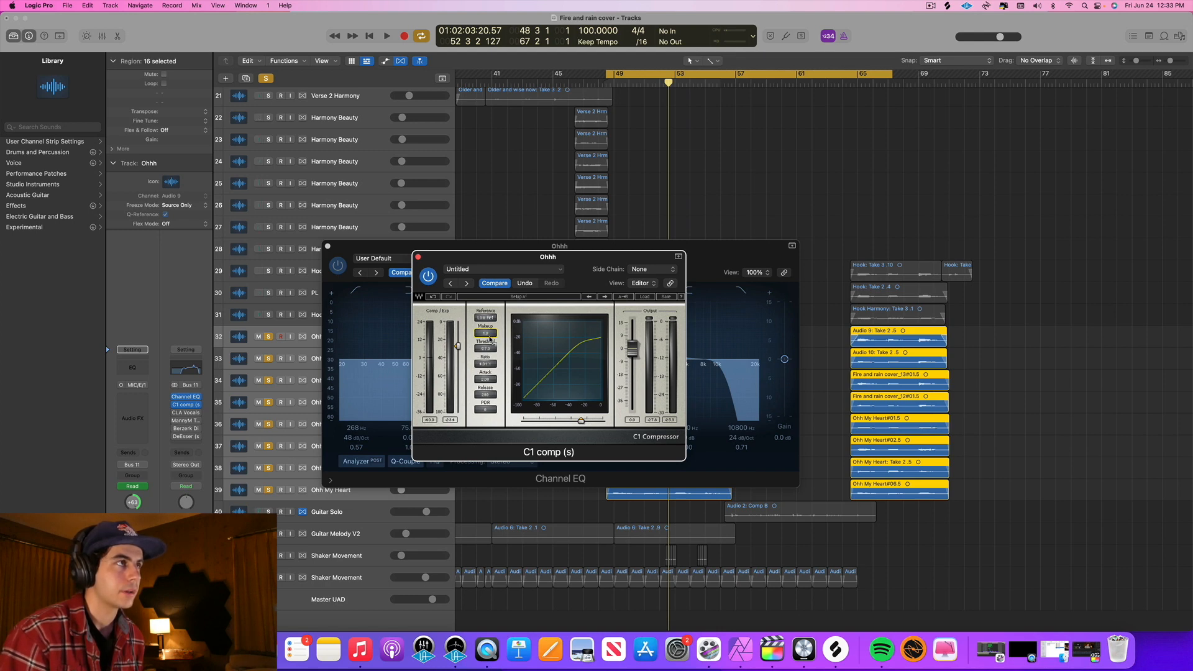
pyautogui.press('v')
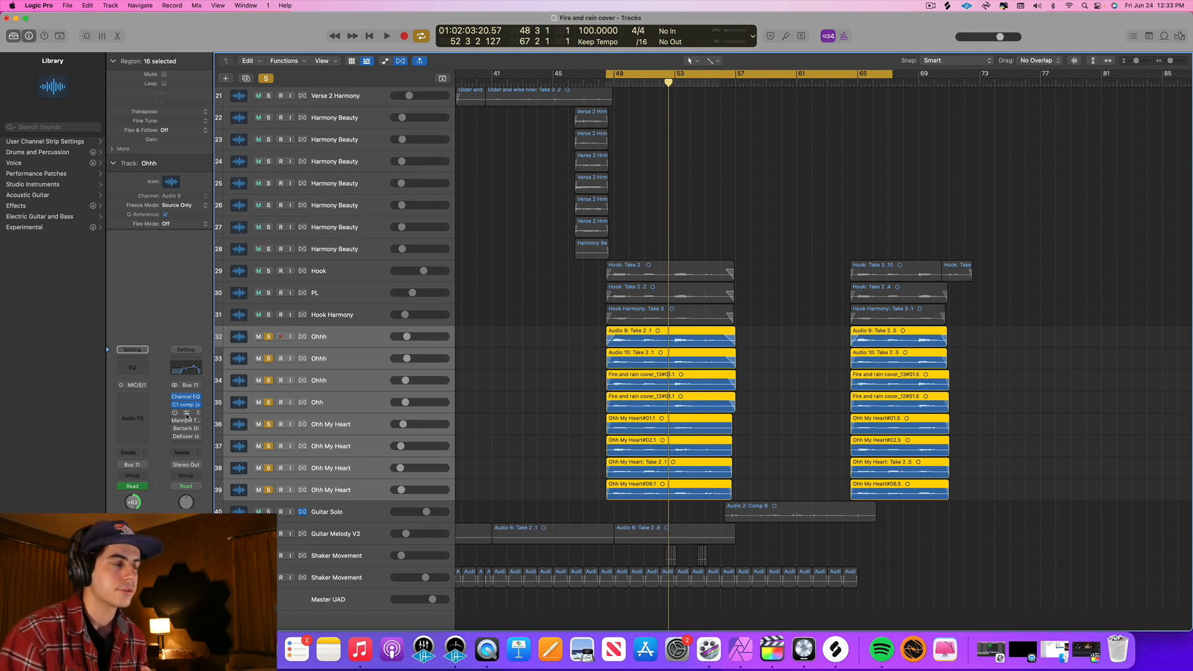
# - Open CLA Vocals on Bus 11, switch it on, and audition its effect on the background vocals
pyautogui.click(186, 413)
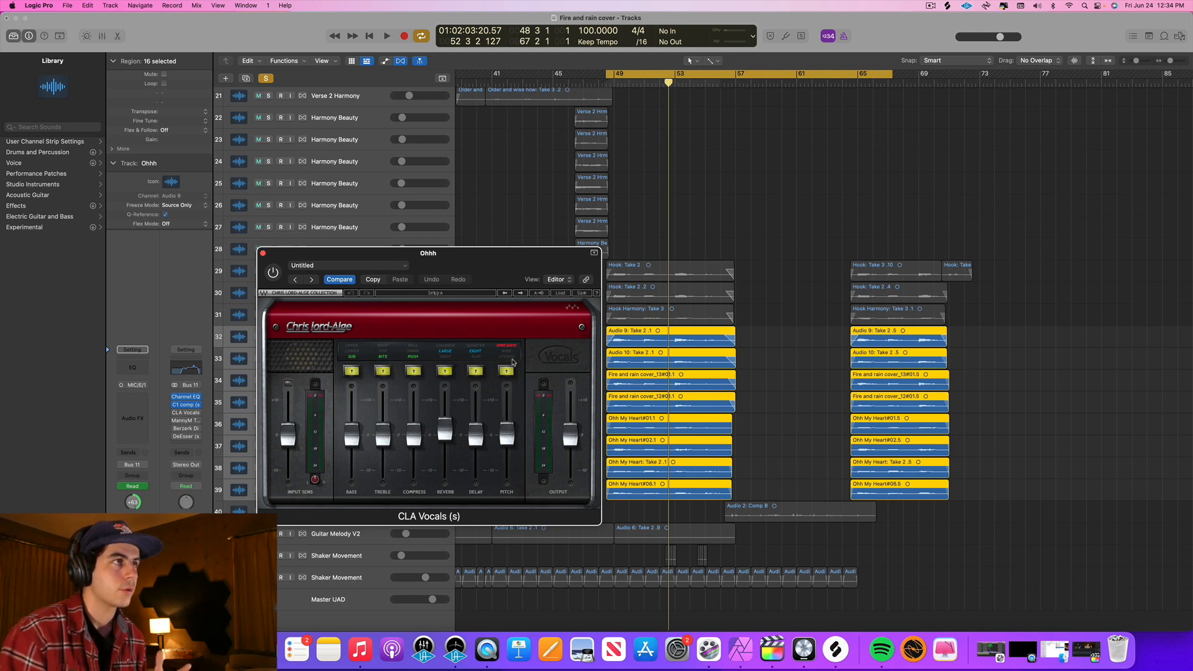
pyautogui.moveTo(454, 267); pyautogui.dragTo(488, 309)
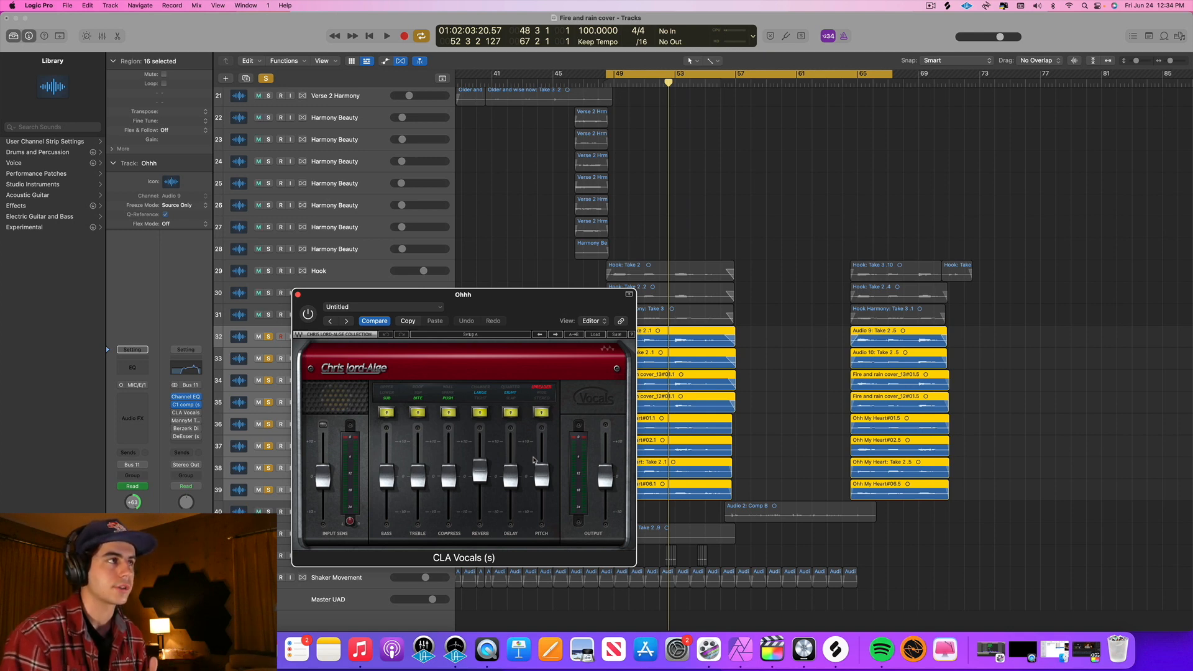
pyautogui.press('space')
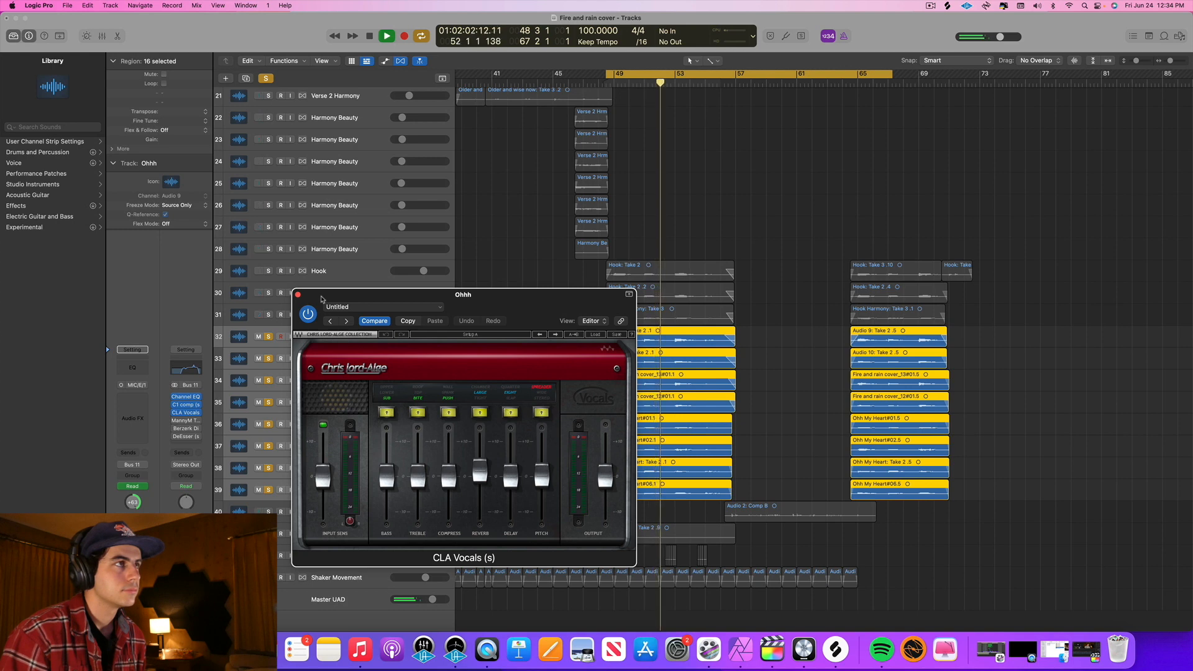
pyautogui.press('space')
pyautogui.moveTo(545, 479)
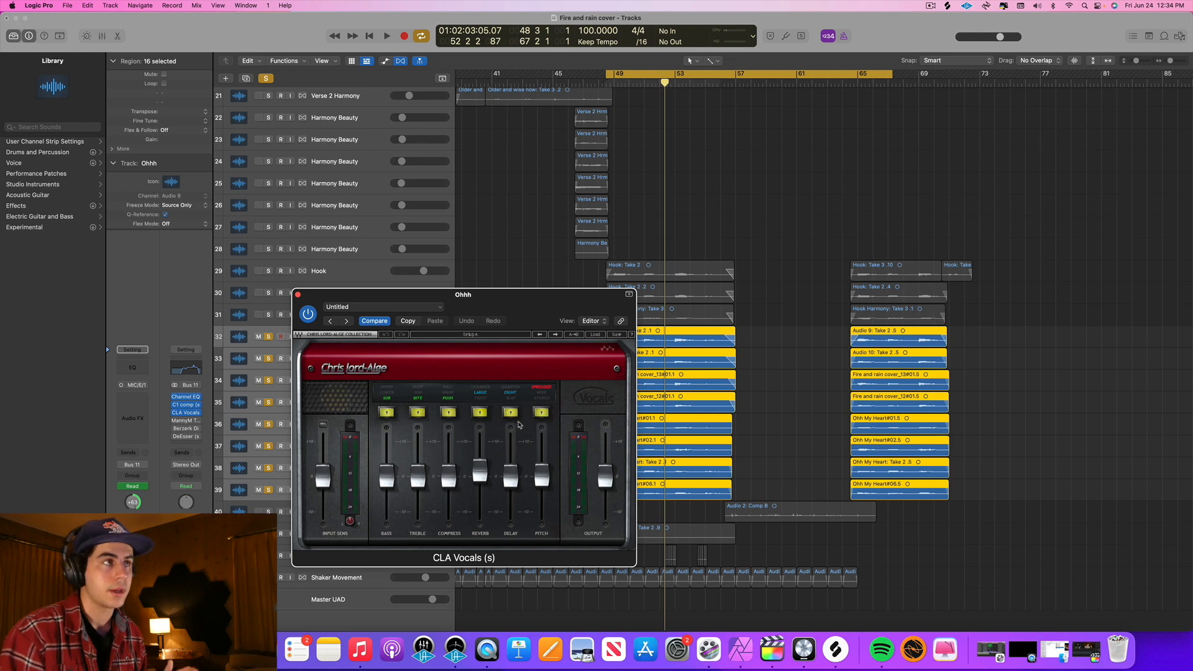
pyautogui.press('space')
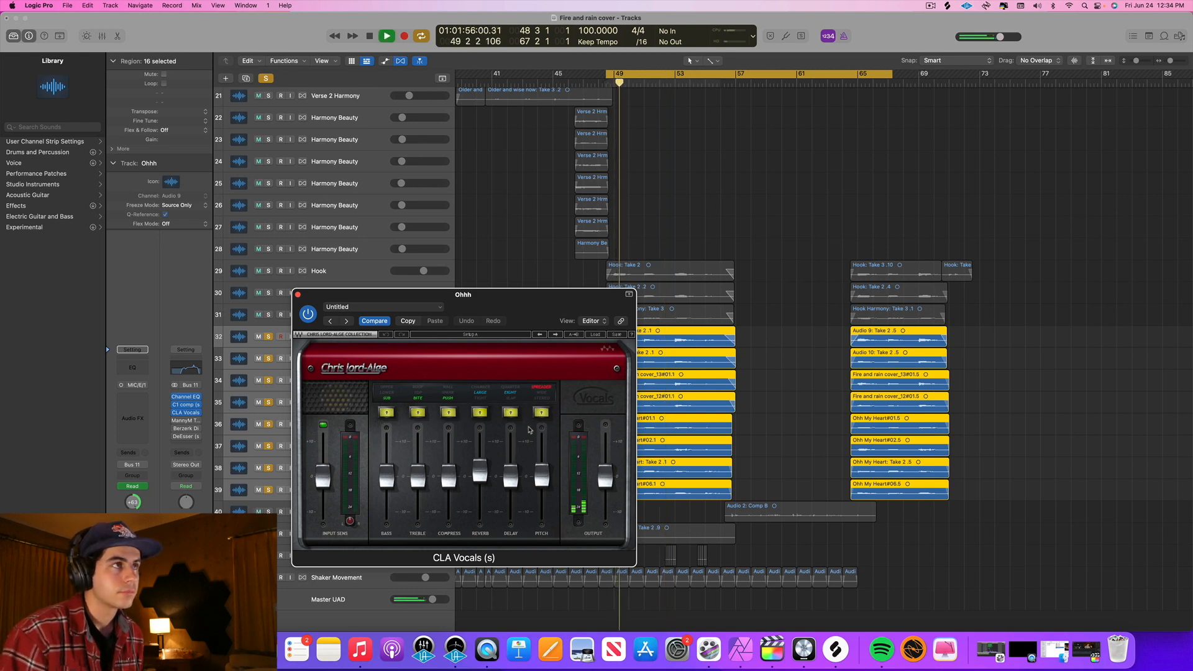
pyautogui.press('space')
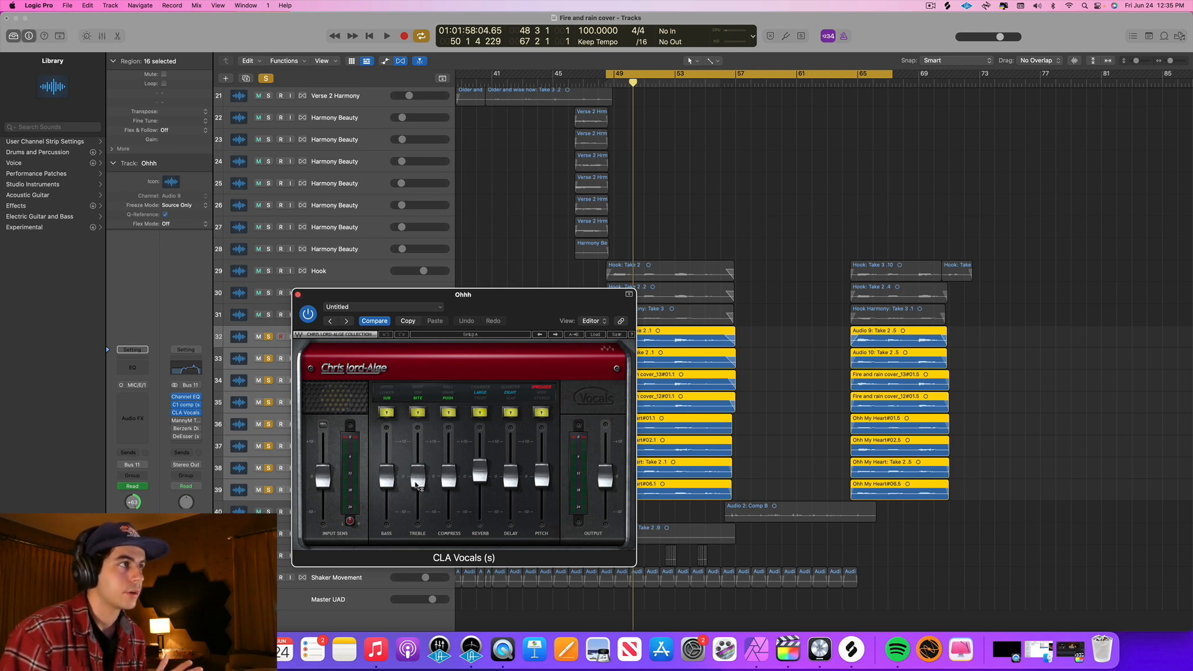
# - Switch the CLA Vocals treble mode to Top, raise the Treble fader during playback, and close the plug-in
pyautogui.click(418, 413)
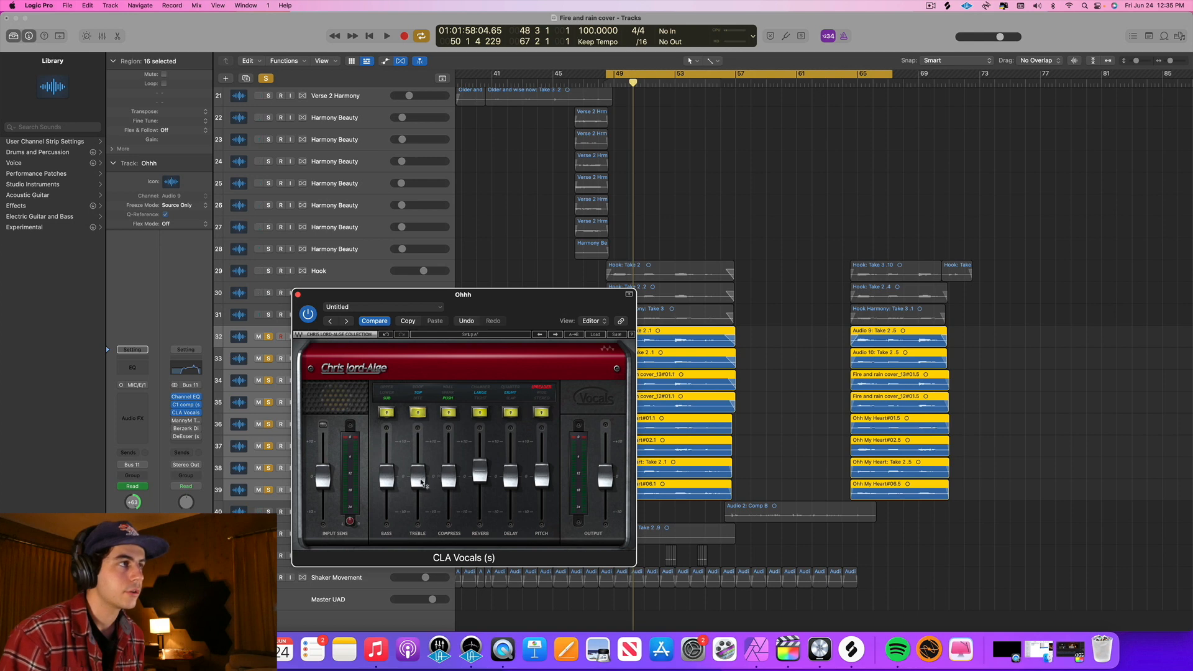
pyautogui.press('space')
pyautogui.moveTo(420, 484); pyautogui.dragTo(420, 469)
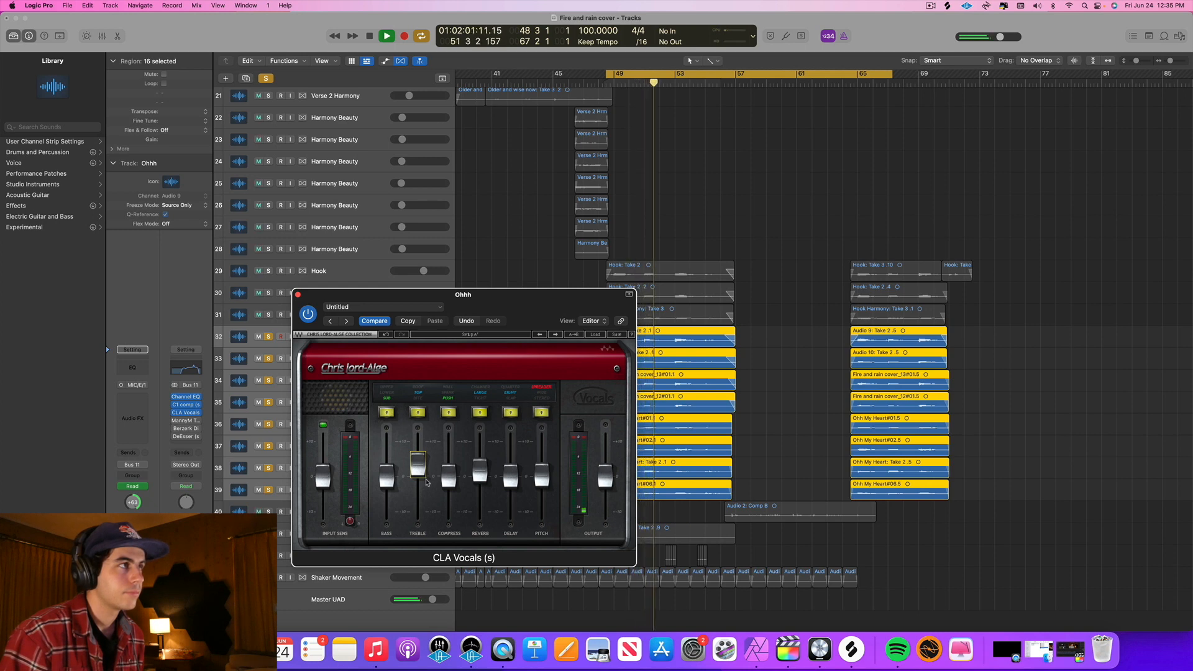
pyautogui.press('space')
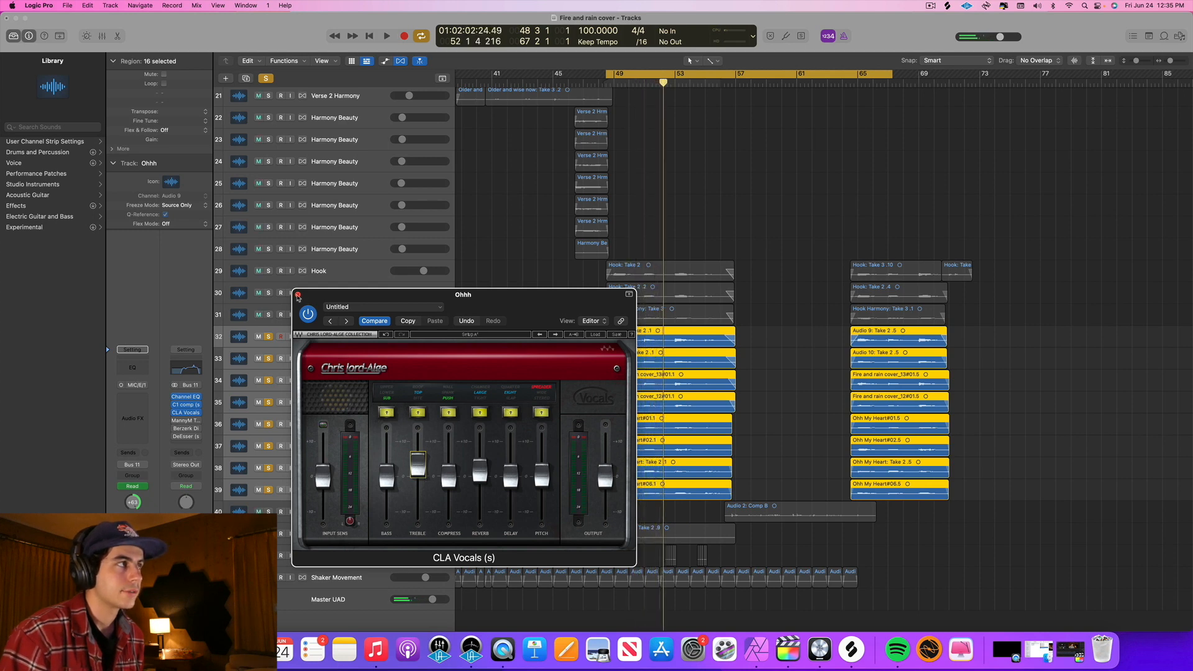
pyautogui.click(297, 296)
# - Audition the vocals through the MannyM Tone Shaper, lower its High fader slightly, and close the plug-in
pyautogui.moveTo(376, 146); pyautogui.dragTo(389, 285)
pyautogui.moveTo(543, 273); pyautogui.dragTo(508, 296)
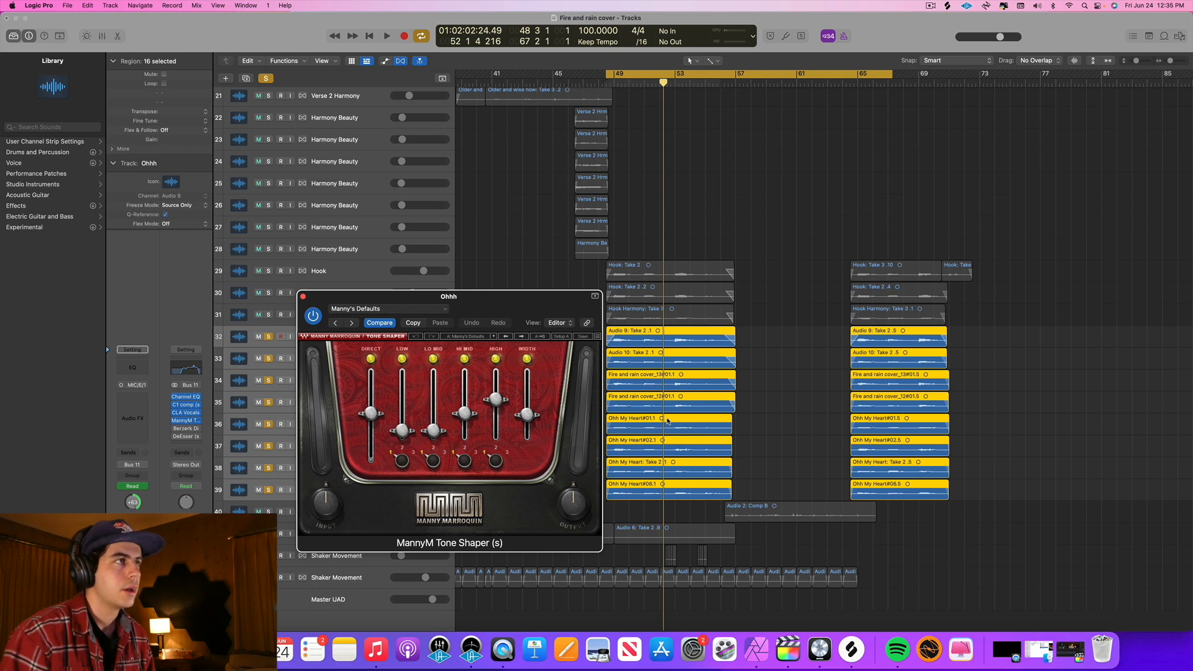
pyautogui.press('space')
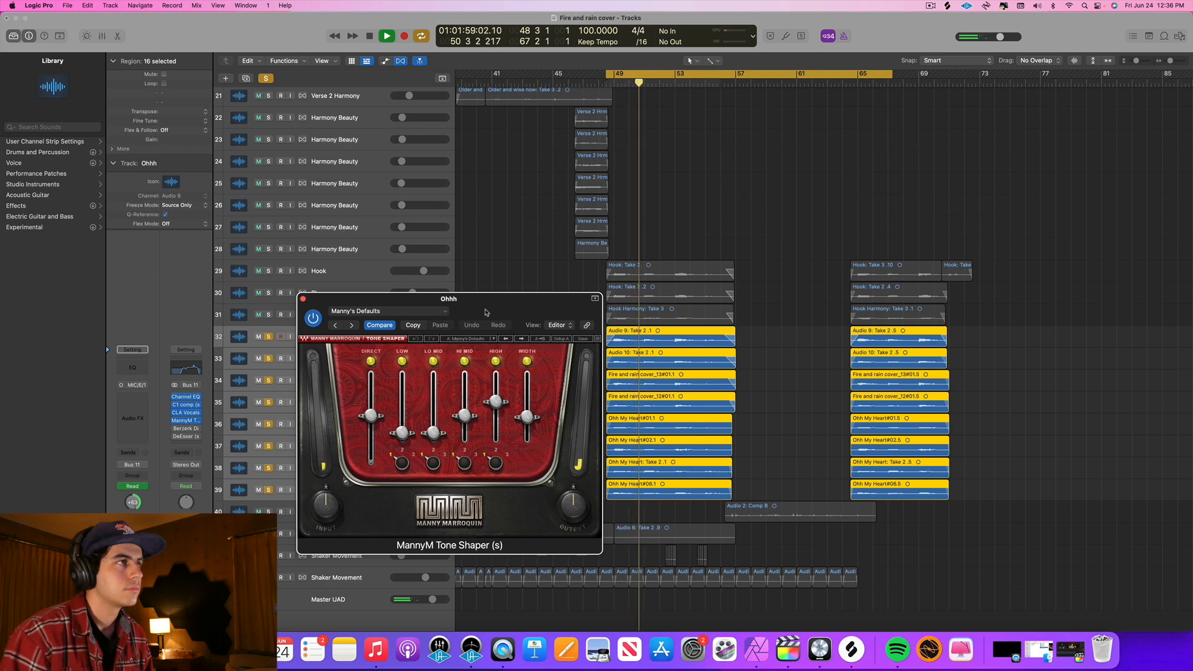
pyautogui.moveTo(496, 401)
pyautogui.mouseDown()
pyautogui.moveTo(495, 379)
pyautogui.moveTo(496, 404)
pyautogui.mouseUp()
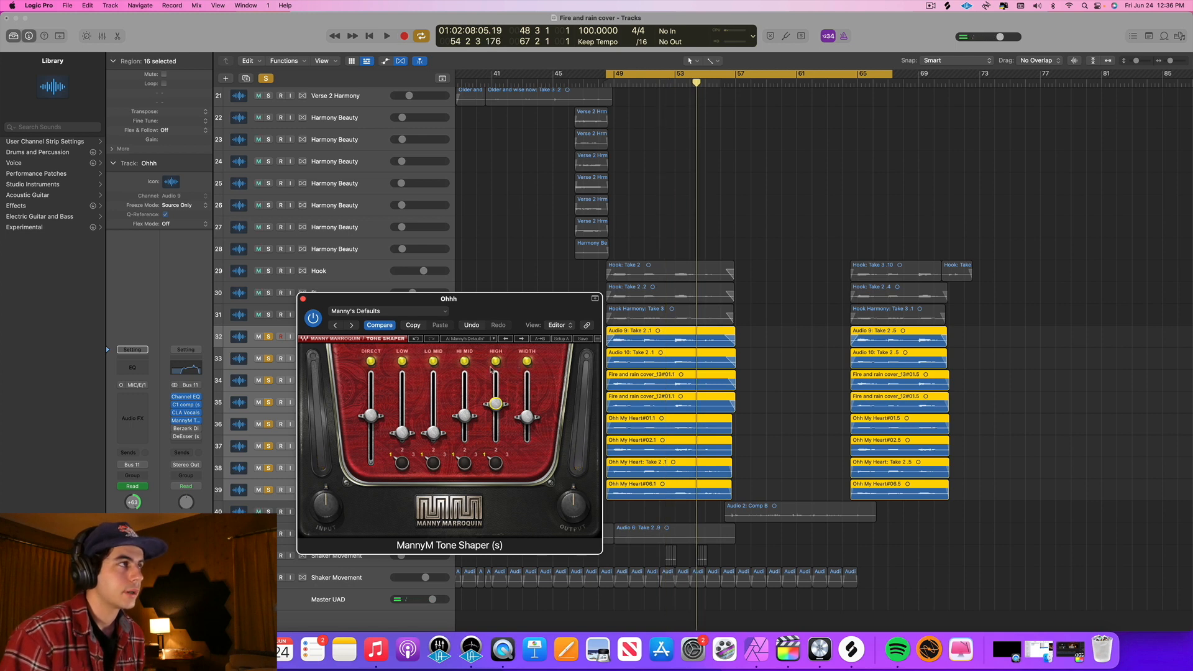
pyautogui.click(303, 299)
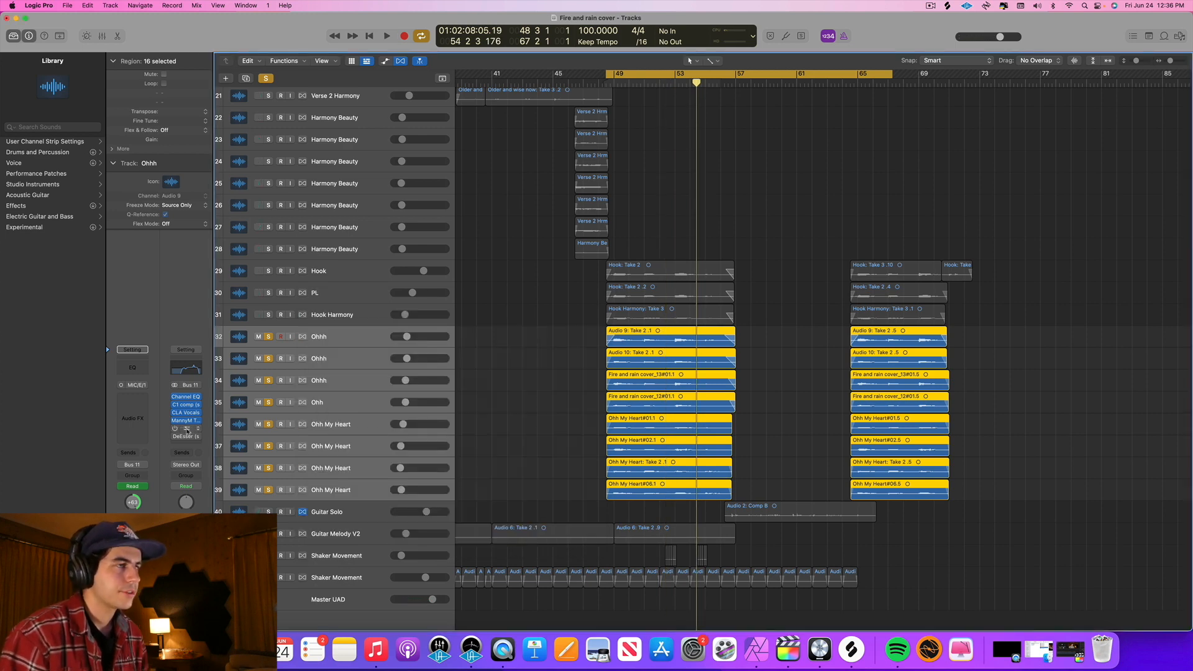
# - Open Berzerk Distortion on Bus 11, reposition its window over the arrangement, and check the Mix amount
pyautogui.click(187, 428)
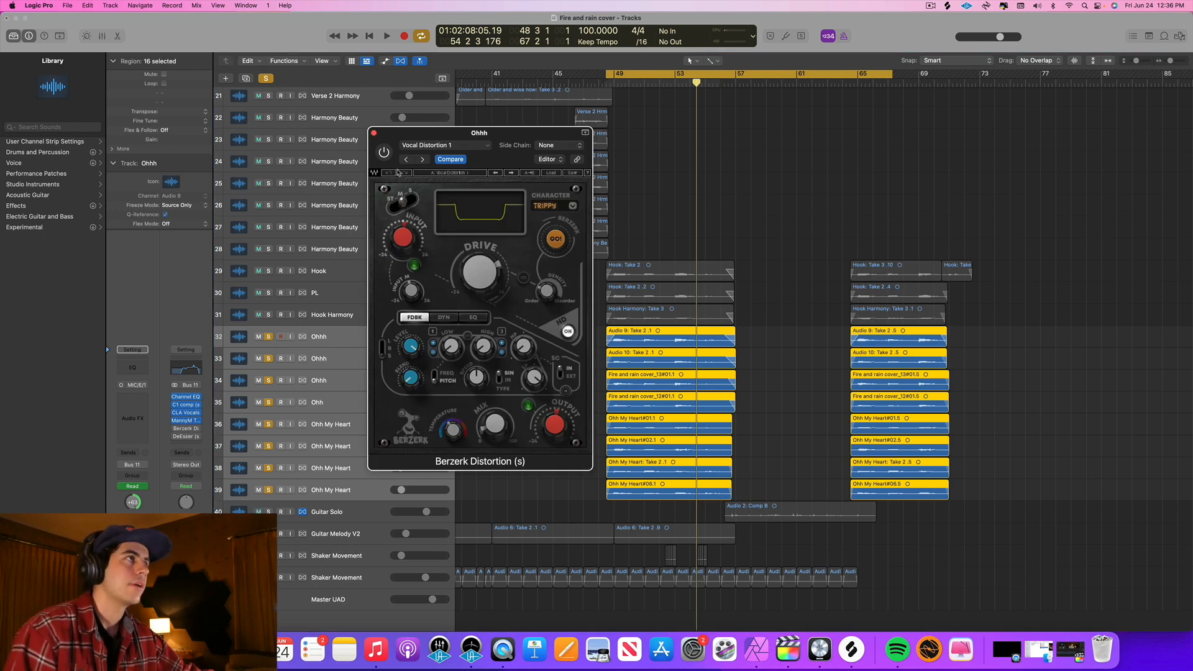
pyautogui.moveTo(392, 137); pyautogui.dragTo(386, 166)
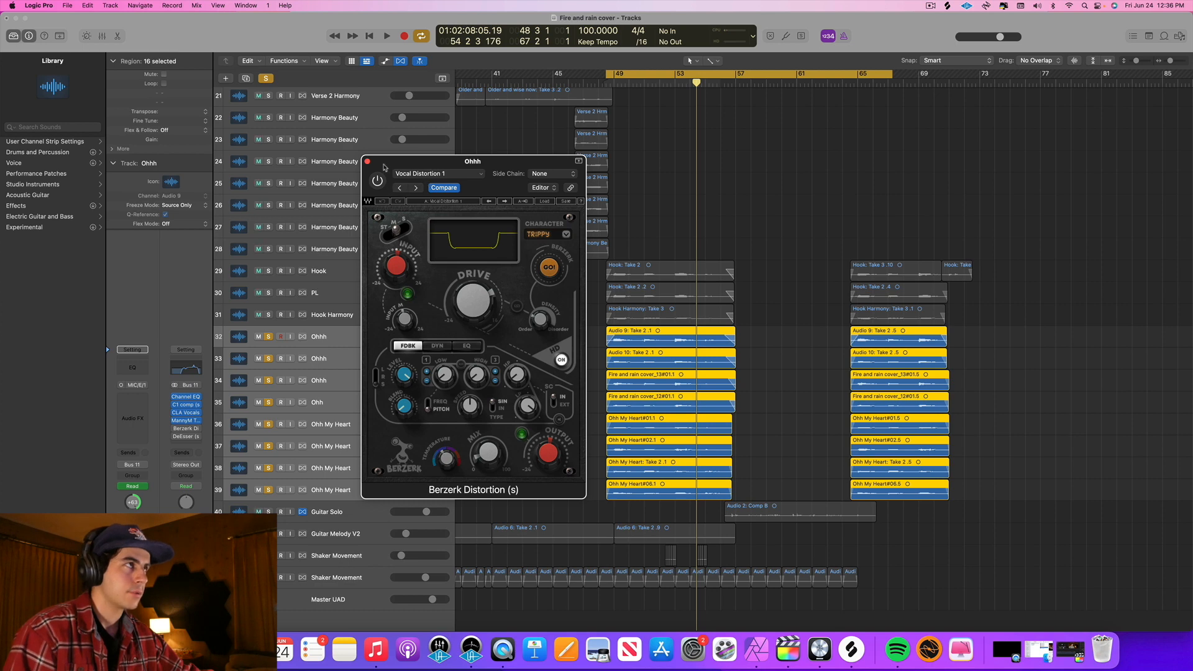
pyautogui.moveTo(386, 166); pyautogui.dragTo(391, 185)
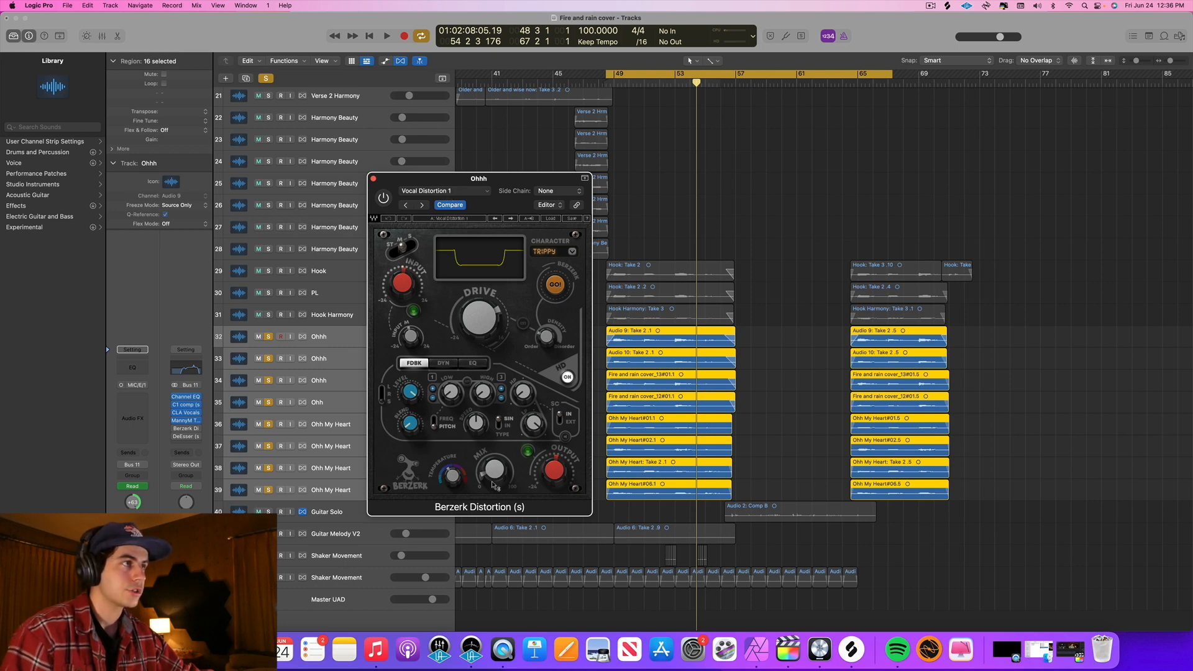
pyautogui.moveTo(494, 482); pyautogui.dragTo(495, 478)
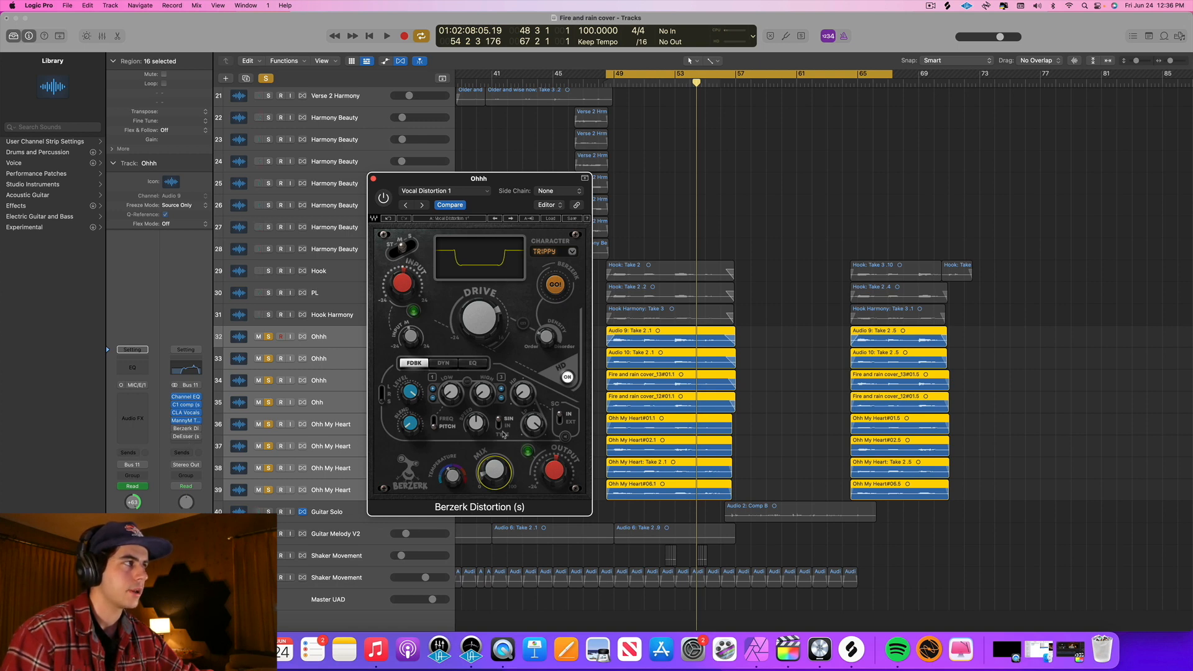
pyautogui.moveTo(501, 475)
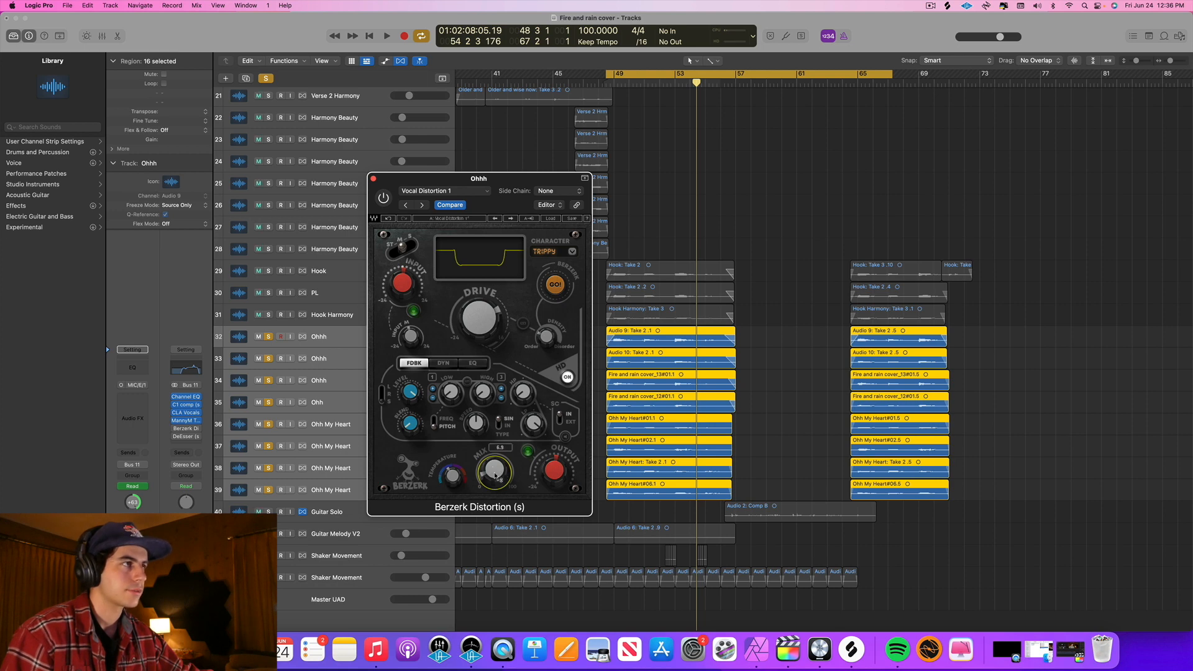
# - Switch on Berzerk Distortion, adjust its Mix amount while auditioning the background vocals, and close the plug-in
pyautogui.press('space')
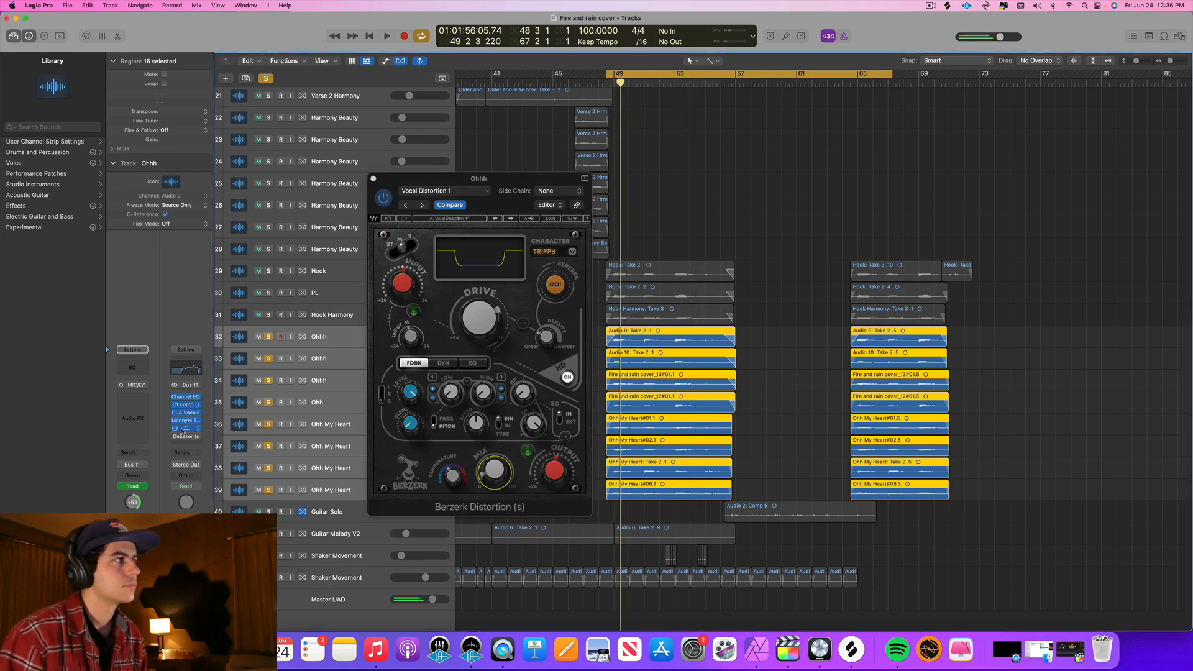
pyautogui.press('space')
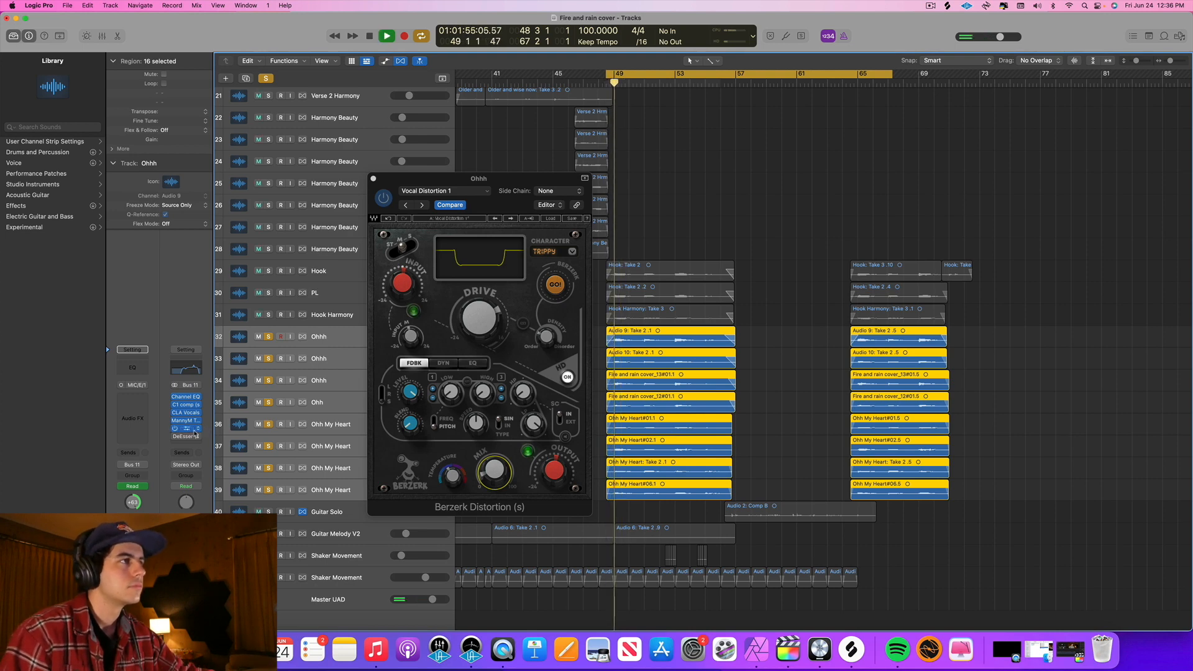
pyautogui.click(494, 470)
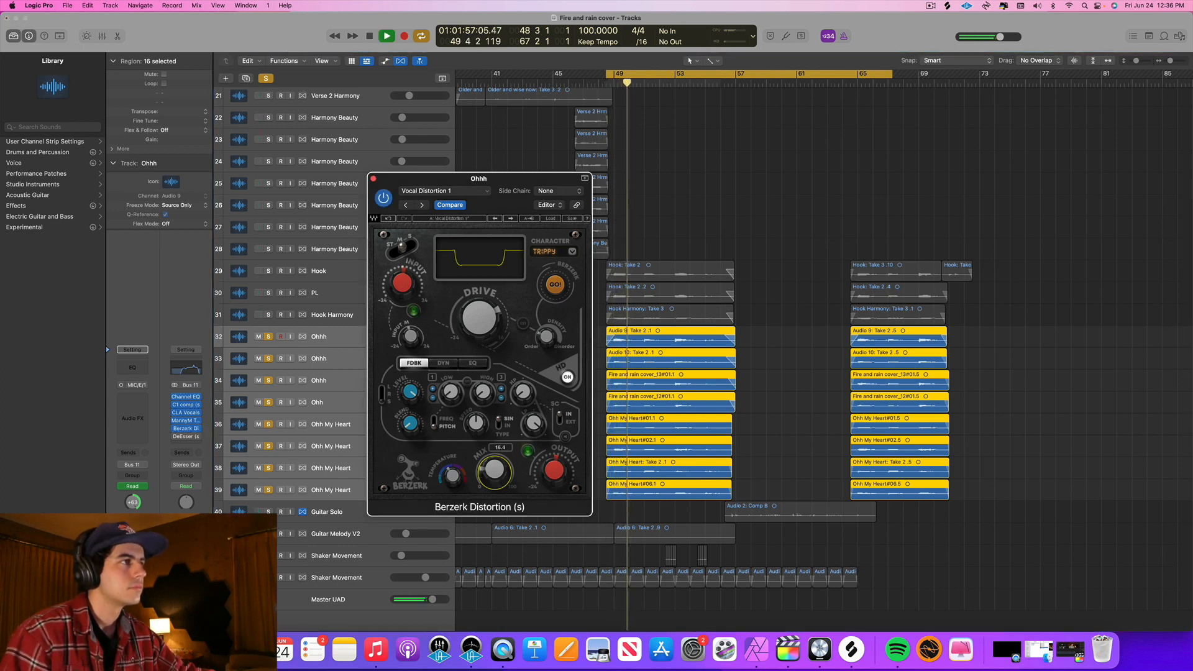
pyautogui.moveTo(495, 470)
pyautogui.mouseDown()
pyautogui.moveTo(495, 451)
pyautogui.moveTo(495, 473)
pyautogui.mouseUp()
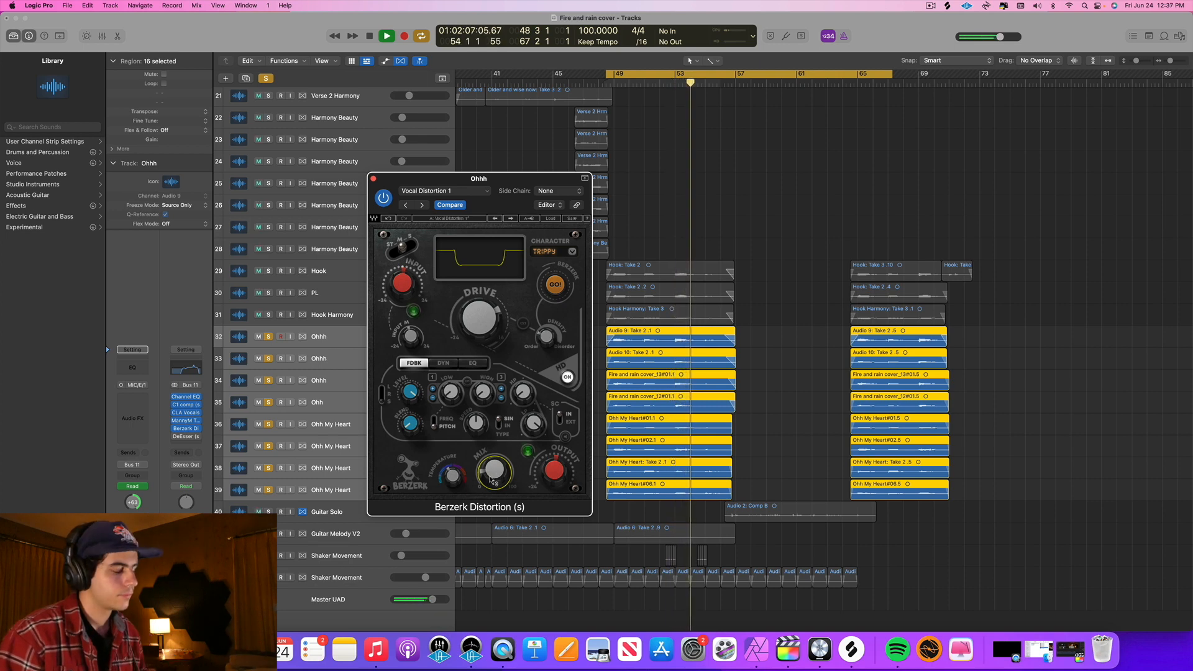
pyautogui.moveTo(494, 480)
pyautogui.press('space')
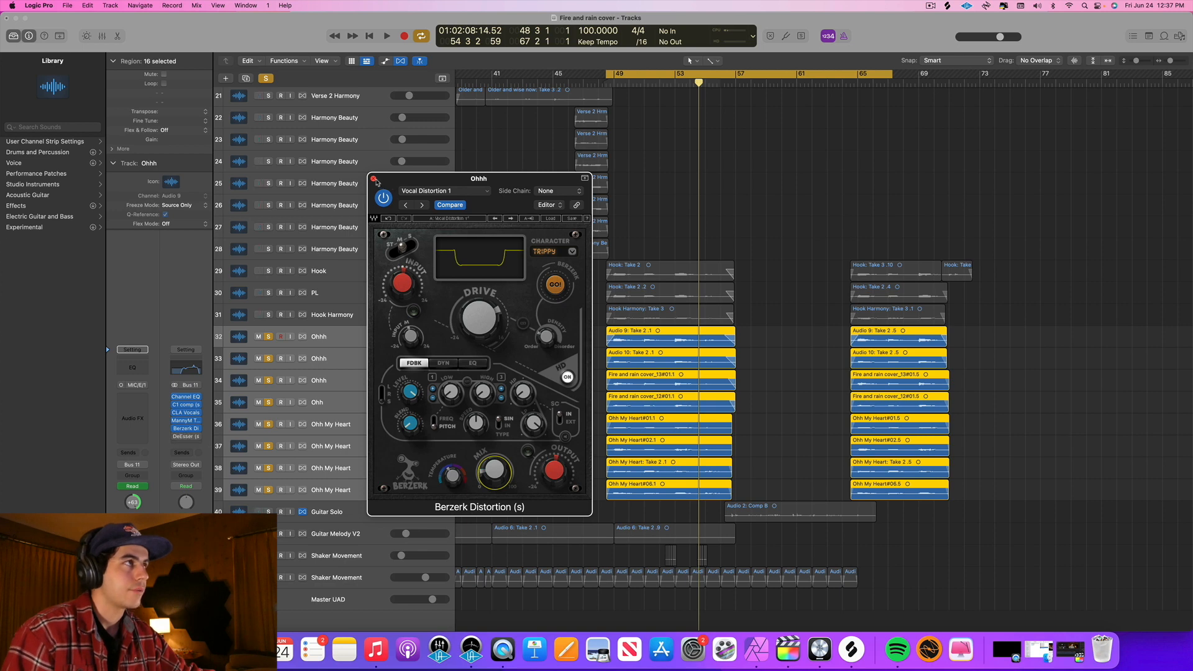
pyautogui.click(375, 181)
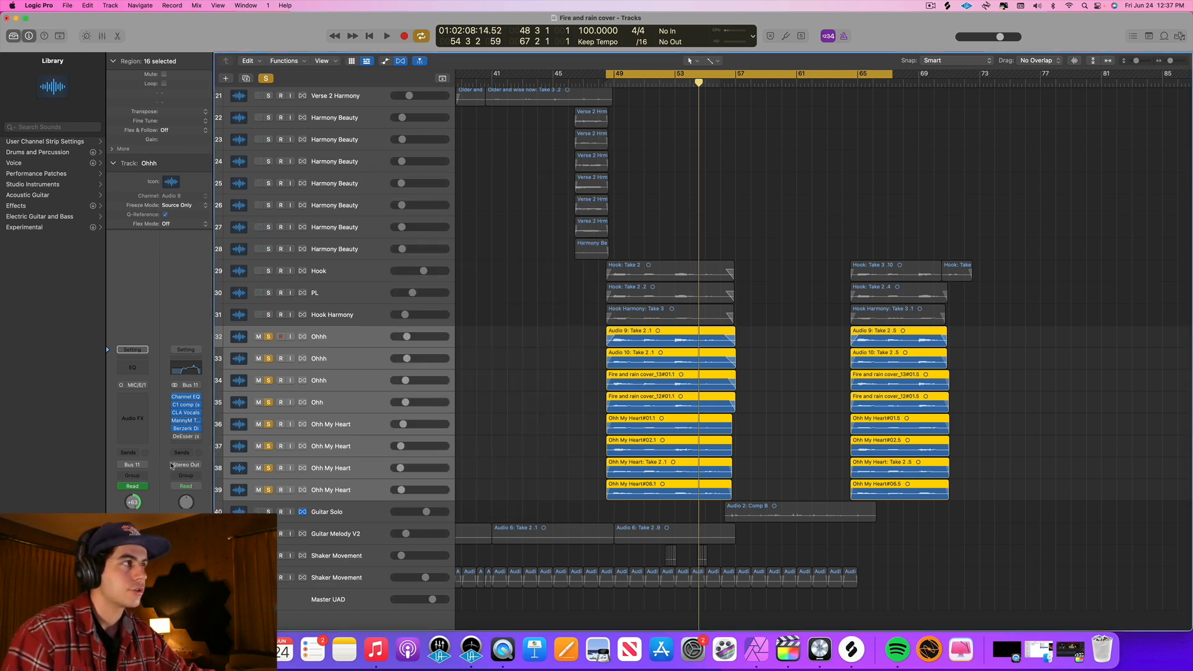
# - Switch on and audition the DeEsser on Bus 11, close it, and select the first hook's eight background vocal regions
pyautogui.click(180, 439)
pyautogui.press('space')
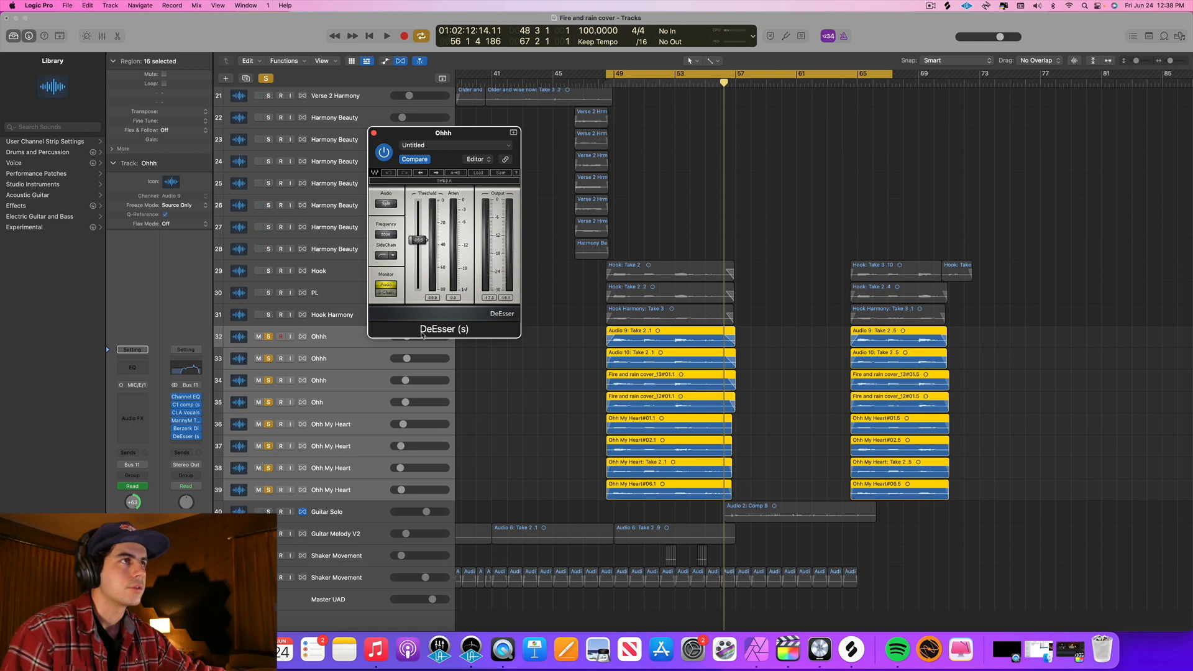
pyautogui.moveTo(667, 507); pyautogui.dragTo(652, 335)
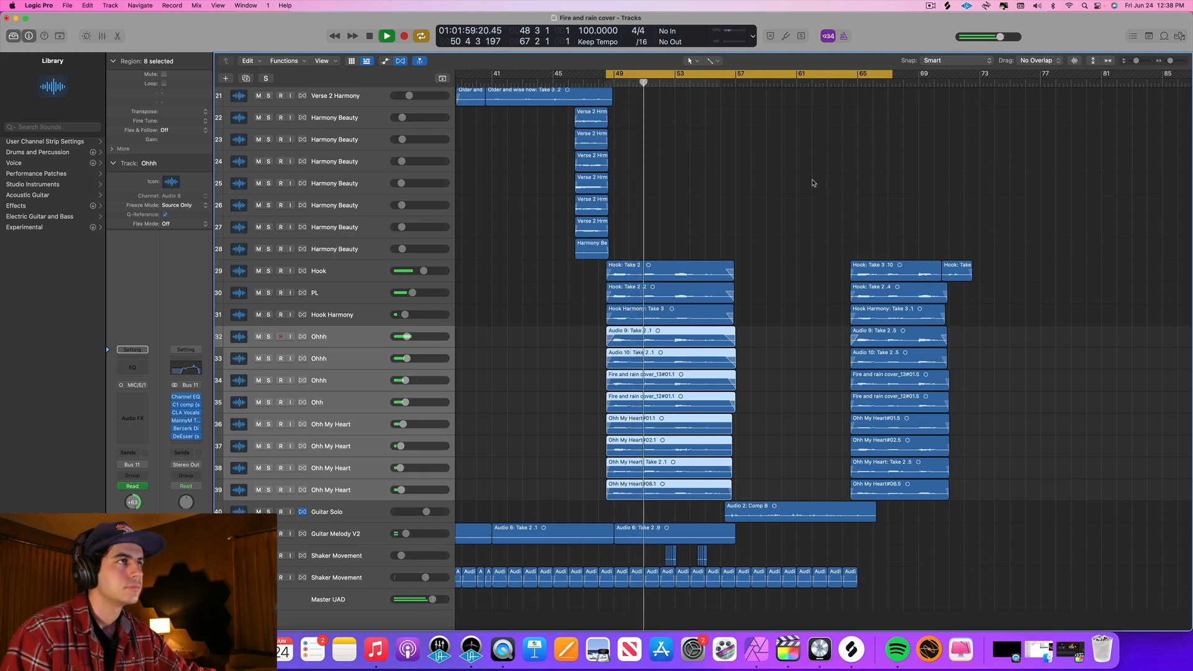
# - Show the track automation and raise the Horns track's whole volume curve by 3.6 dB during full-mix playback
pyautogui.scroll(10, 812, 183)
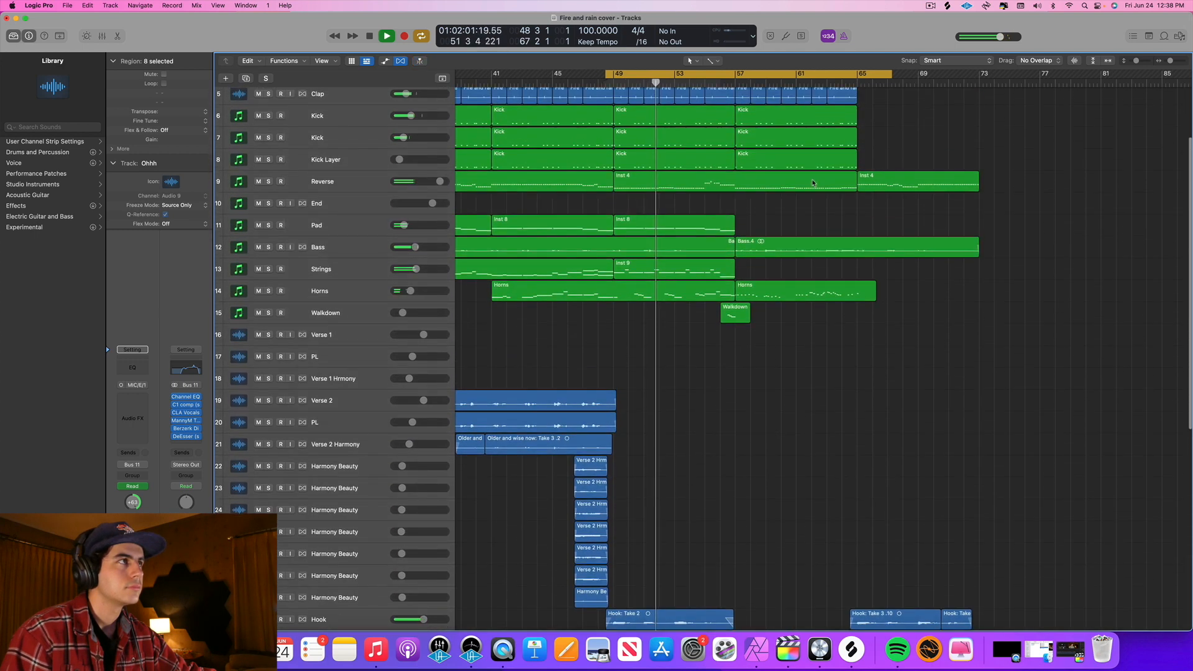
pyautogui.moveTo(410, 291); pyautogui.dragTo(413, 290)
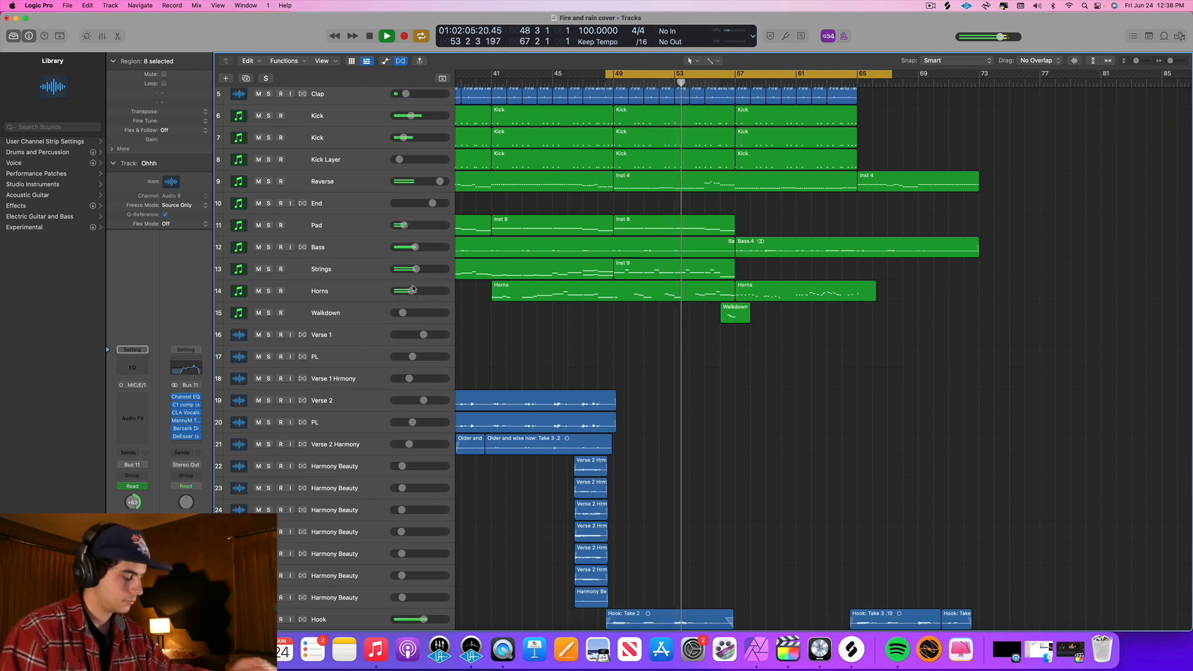
pyautogui.click(412, 289)
pyautogui.press('a')
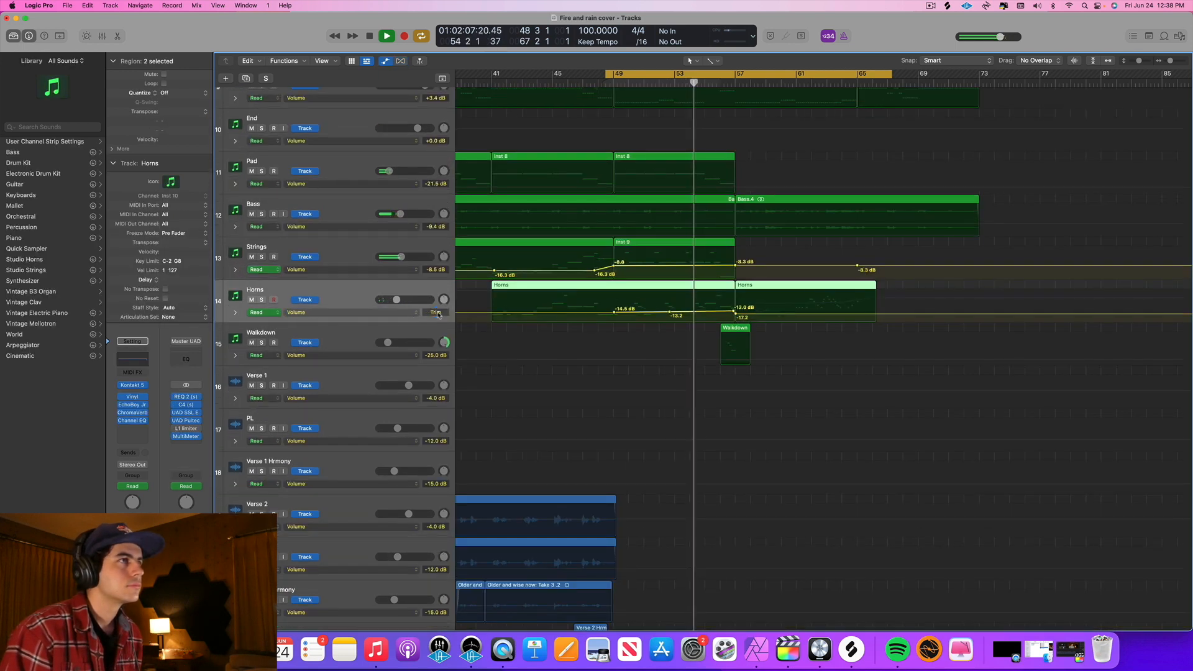
pyautogui.moveTo(438, 300); pyautogui.dragTo(439, 277)
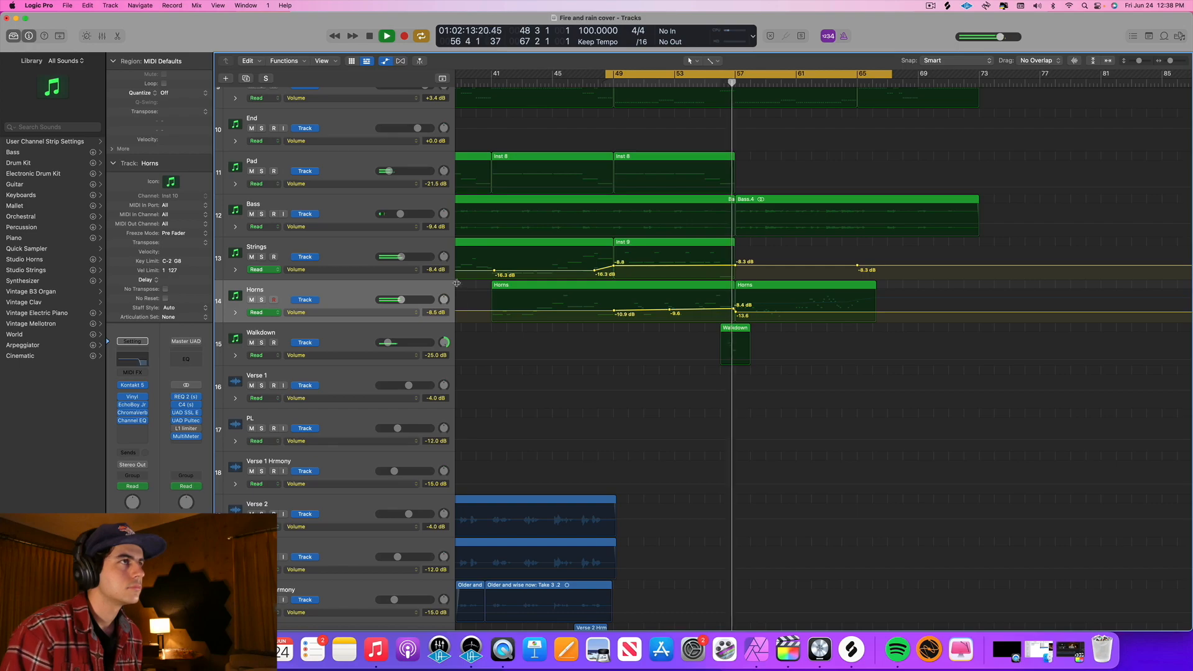